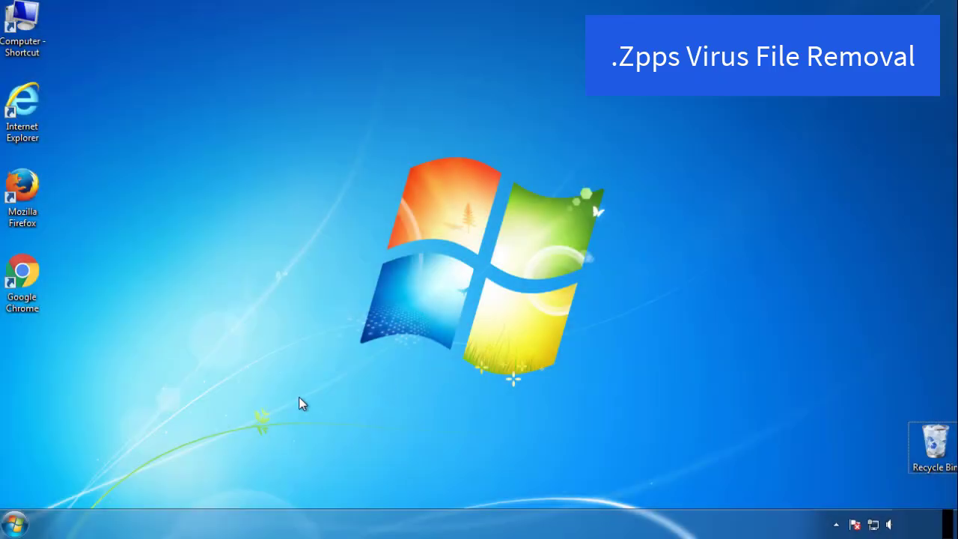
- Launch System Configuration by searching msconfig from the Start menu
left_click(24, 520)
left_click(77, 484)
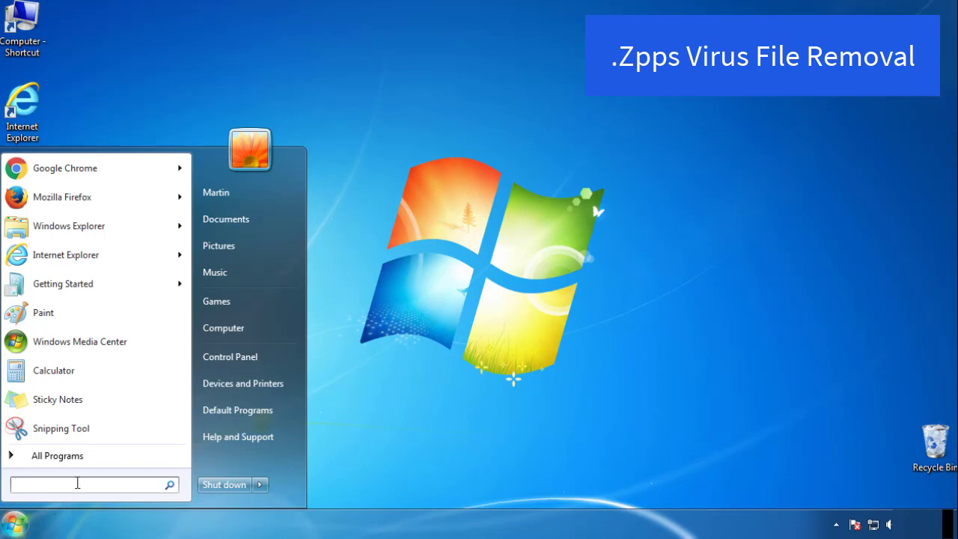
type("mscon")
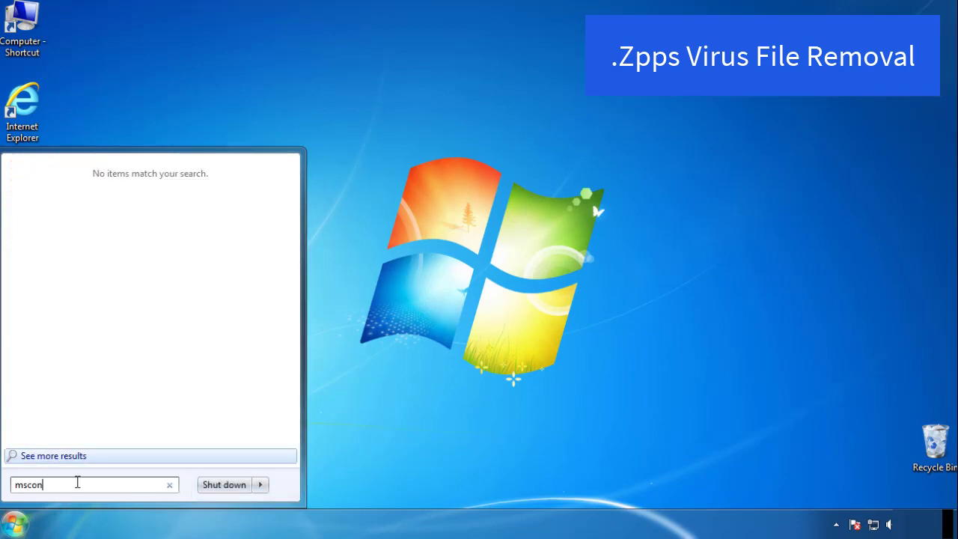
type("fig")
key("Return")
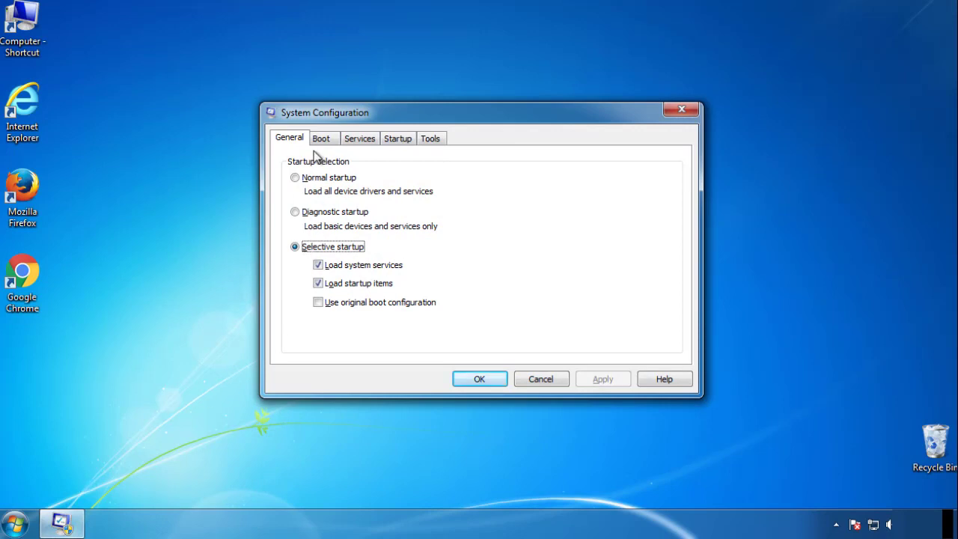
- Enable Safe boot (Minimal) on the Boot tab and restart into Safe Mode
left_click(322, 142)
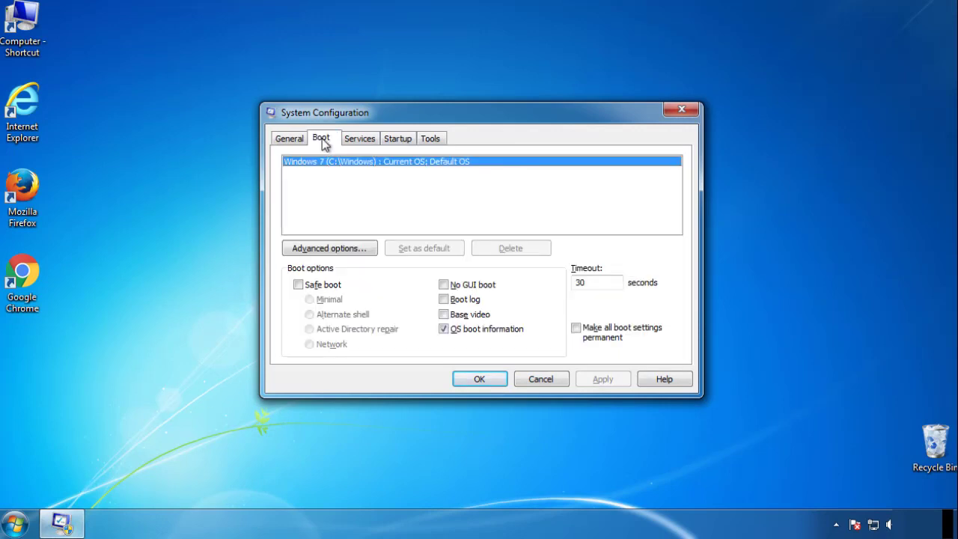
left_click(298, 285)
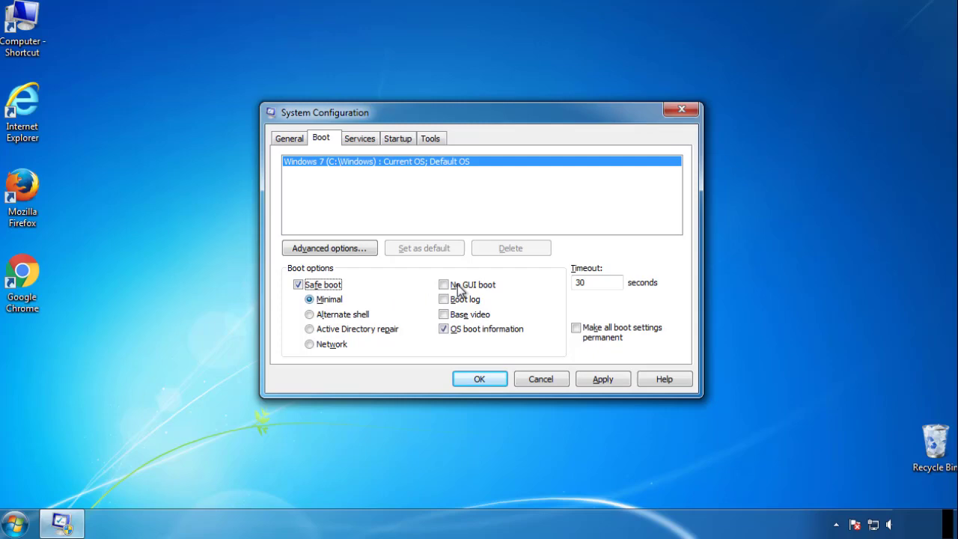
left_click(480, 379)
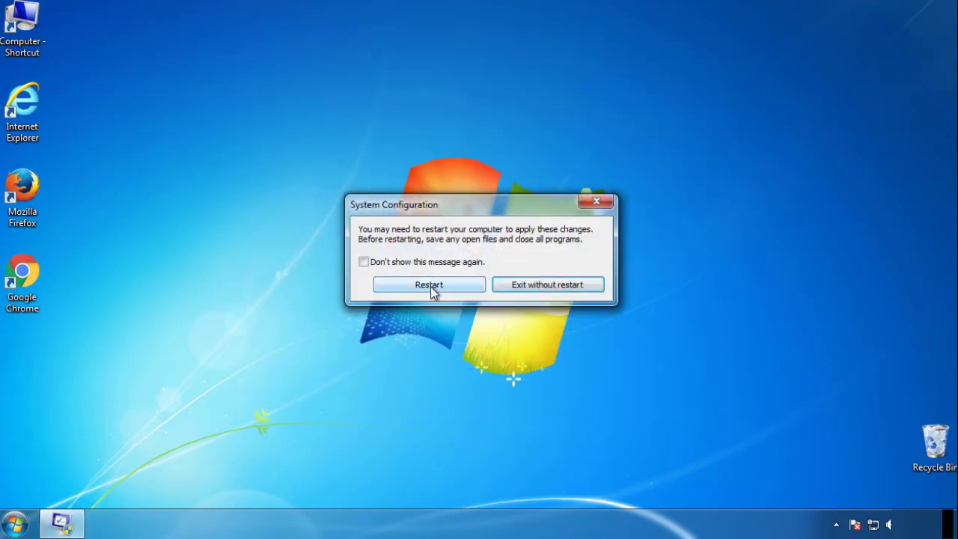
left_click(431, 286)
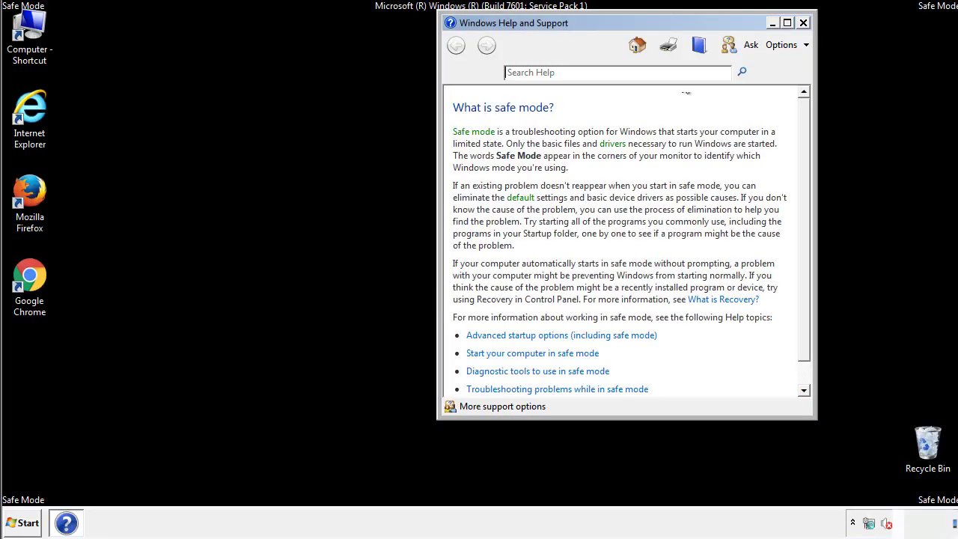
- Close Safe Mode Help and confirm Folder Options shows hidden files, folders and drives
left_click(803, 22)
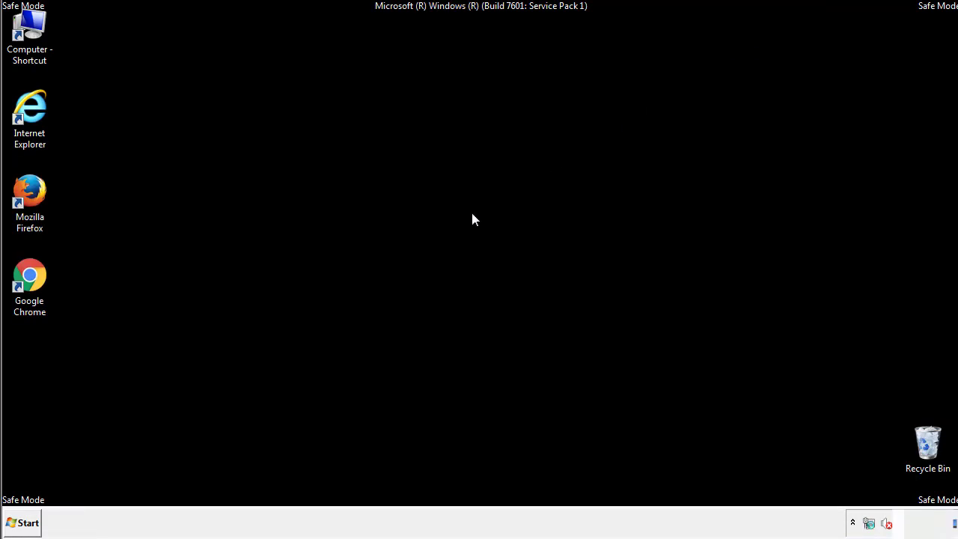
left_click(29, 521)
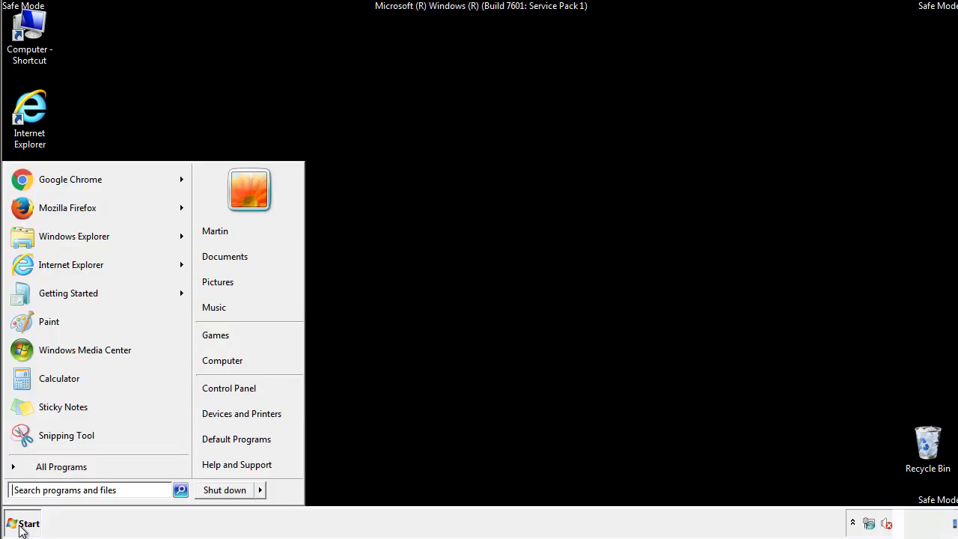
left_click(240, 386)
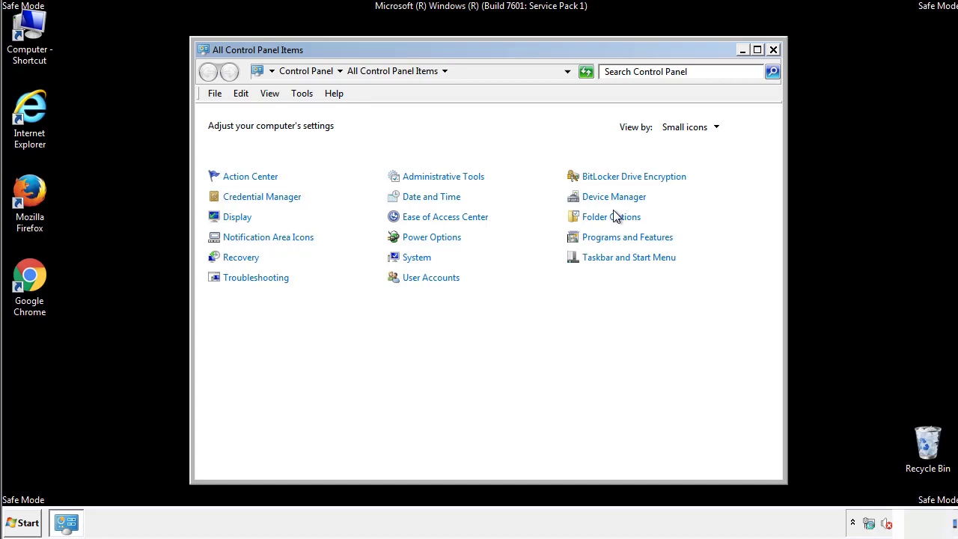
left_click(612, 217)
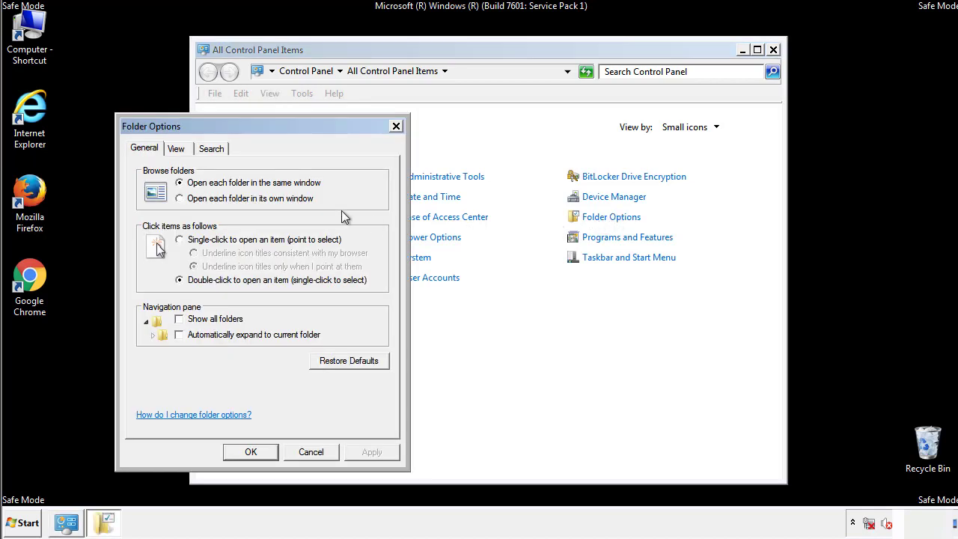
left_click(177, 149)
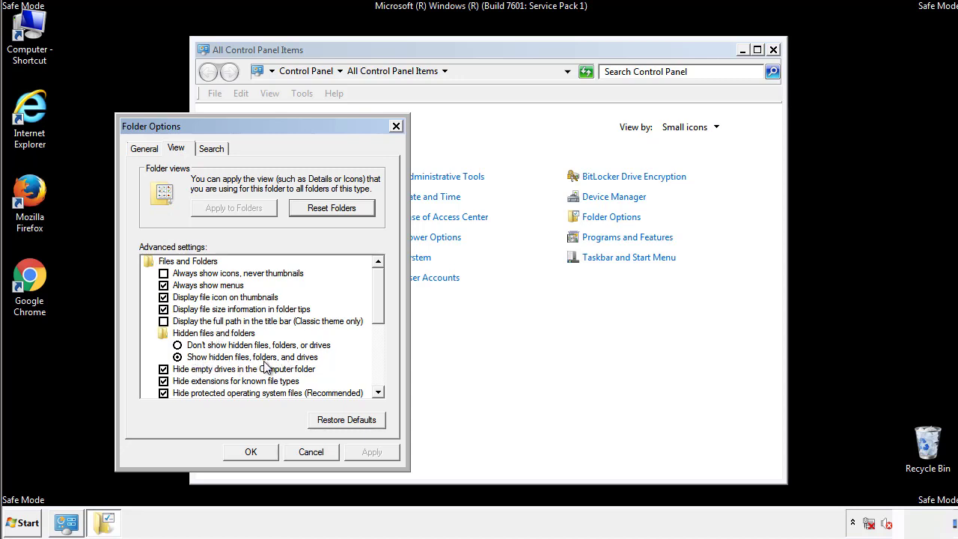
left_click(258, 449)
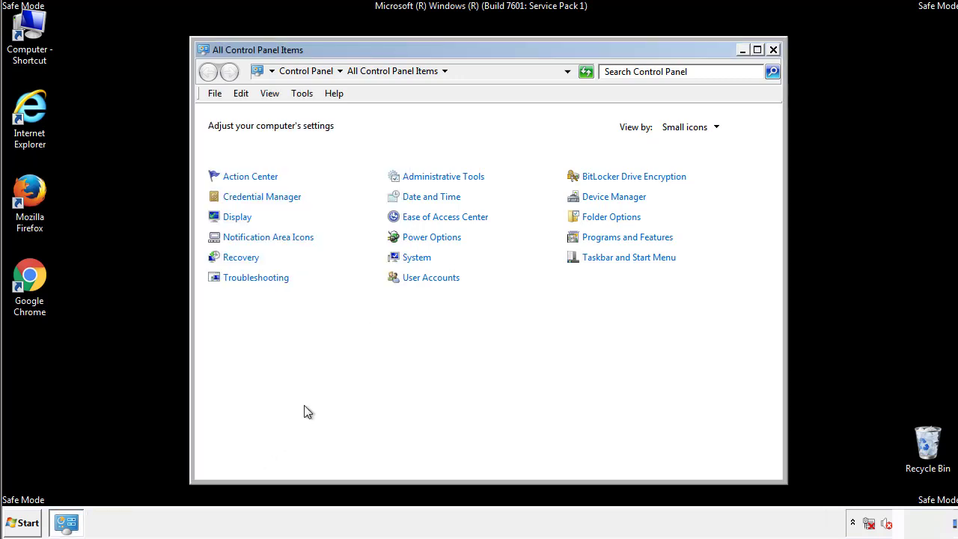
- Close Control Panel and browse from Computer into C:\Windows
left_click(773, 50)
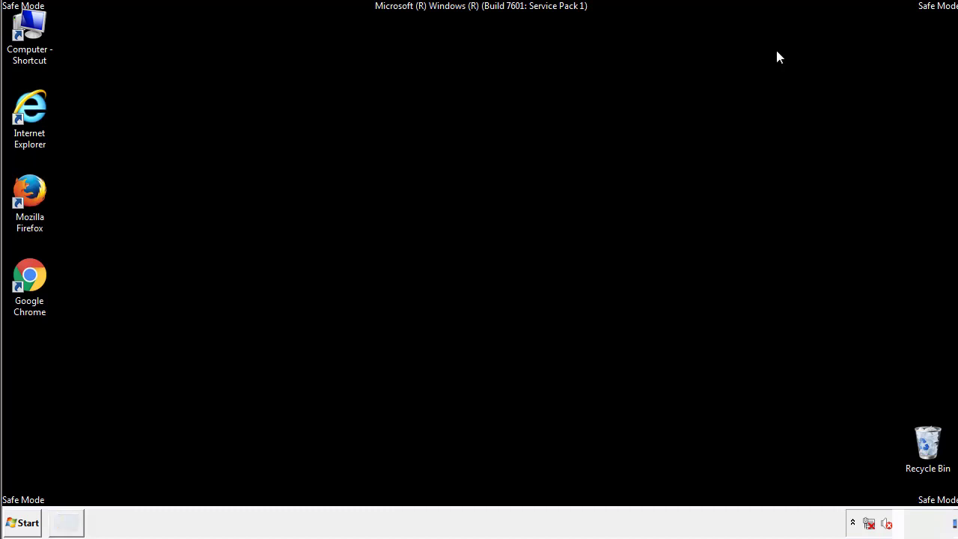
double_click(30, 29)
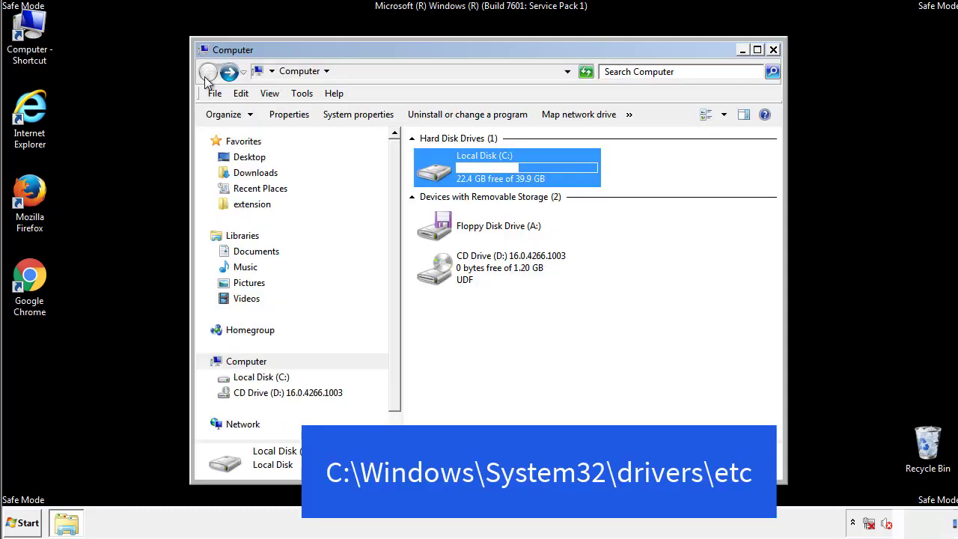
double_click(440, 175)
double_click(439, 274)
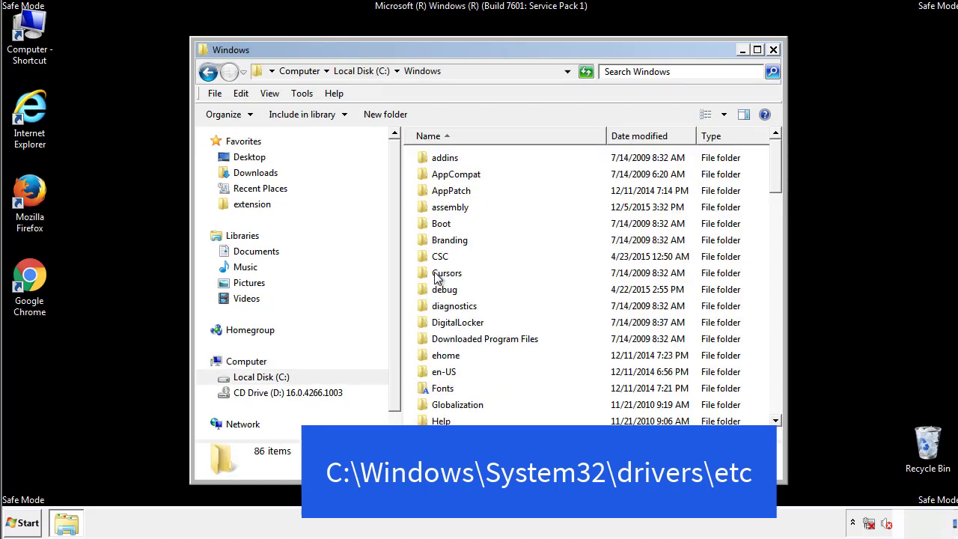
- Go through System32\drivers to the etc folder and bring up Open with for hosts
scroll(441, 337, "down", 2)
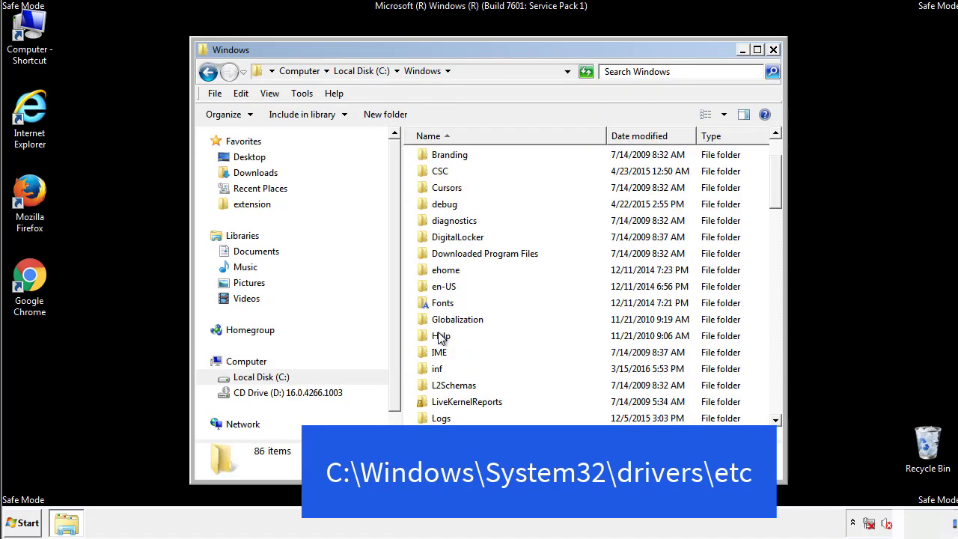
scroll(441, 339, "down", 2)
scroll(441, 338, "down", 2)
scroll(440, 338, "down", 3)
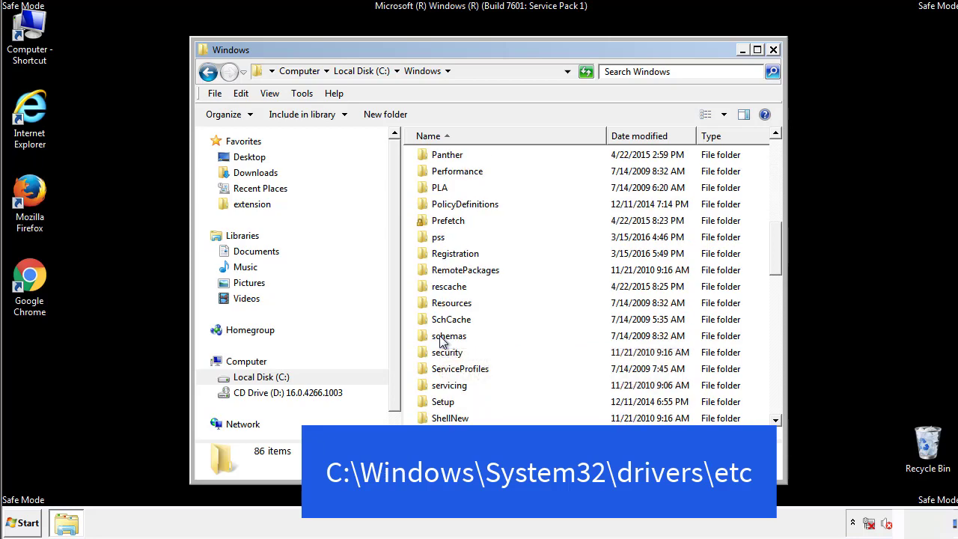
scroll(441, 340, "down", 2)
double_click(453, 387)
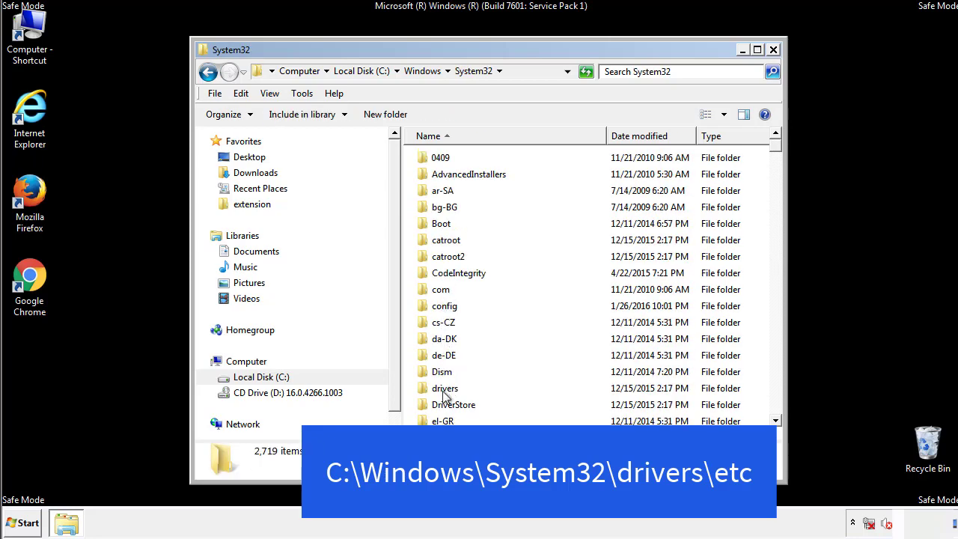
double_click(444, 388)
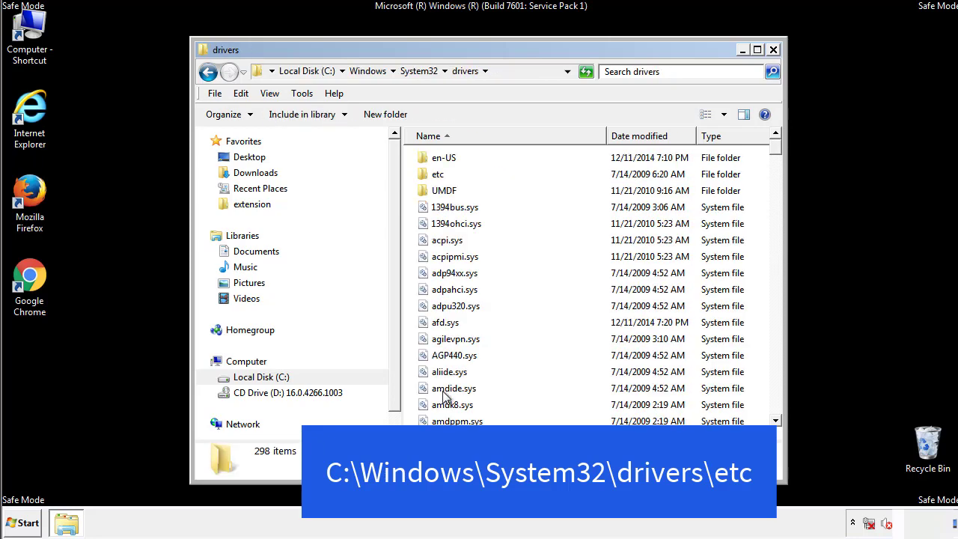
double_click(429, 178)
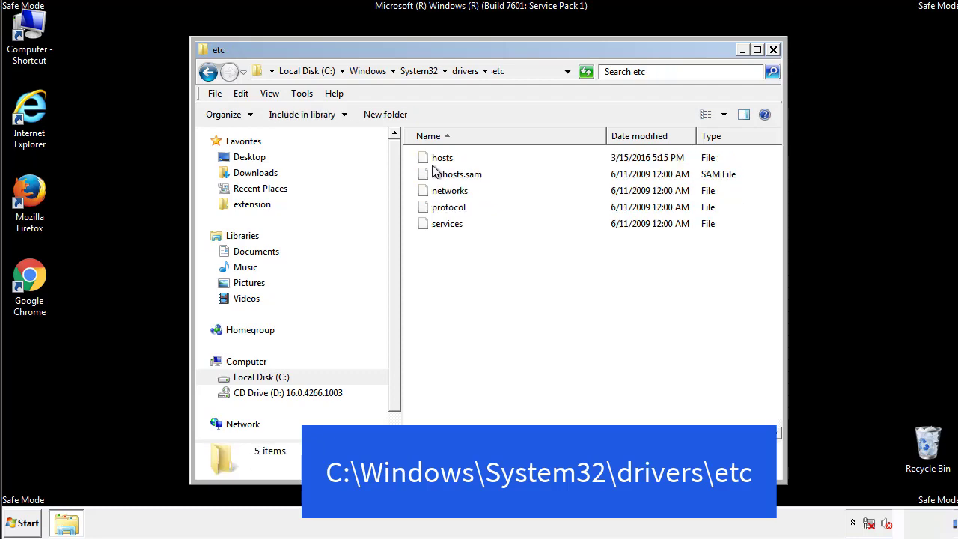
double_click(435, 160)
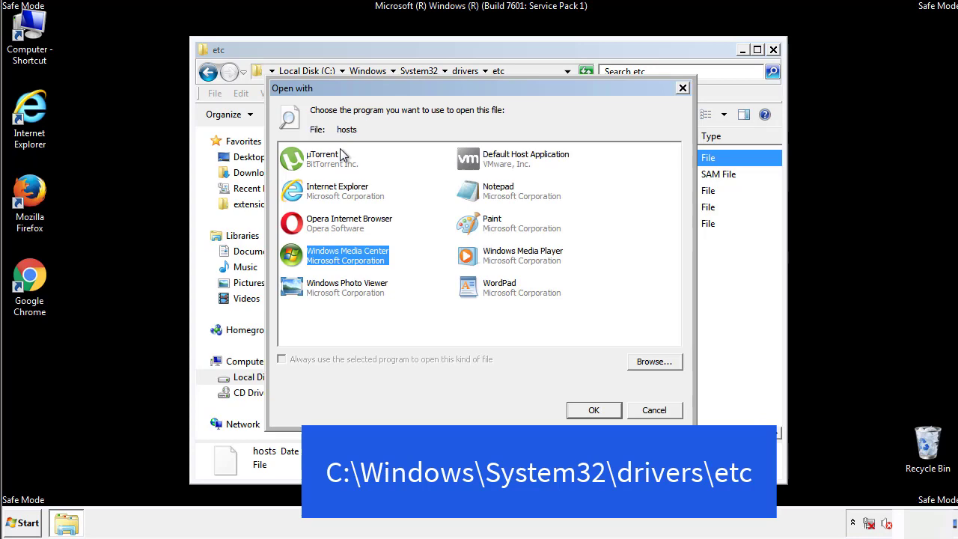
- Open the hosts file in Notepad
left_click(484, 196)
left_click(594, 410)
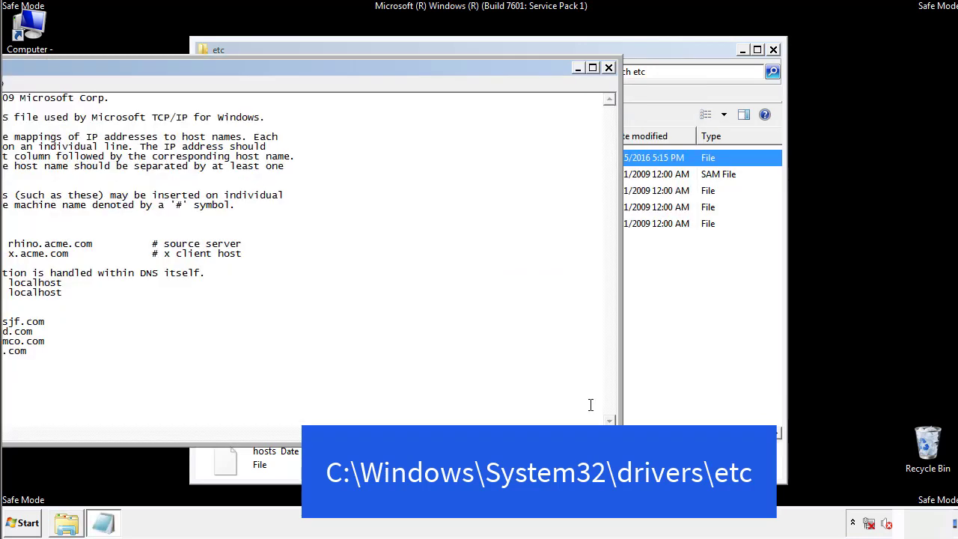
left_click_drag(391, 67, 609, 81)
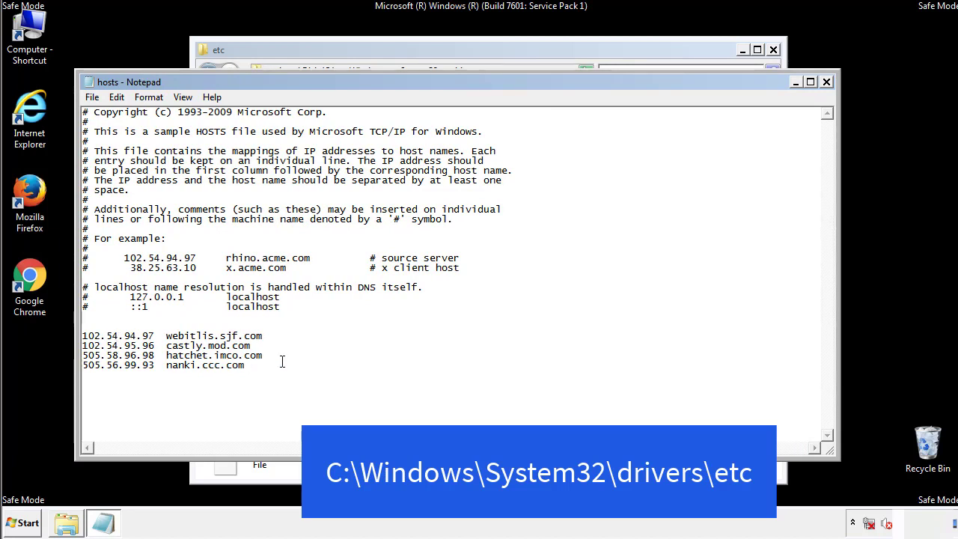
- Delete the four suspicious host entries and save hosts when closing Notepad
left_click_drag(267, 366, 101, 334)
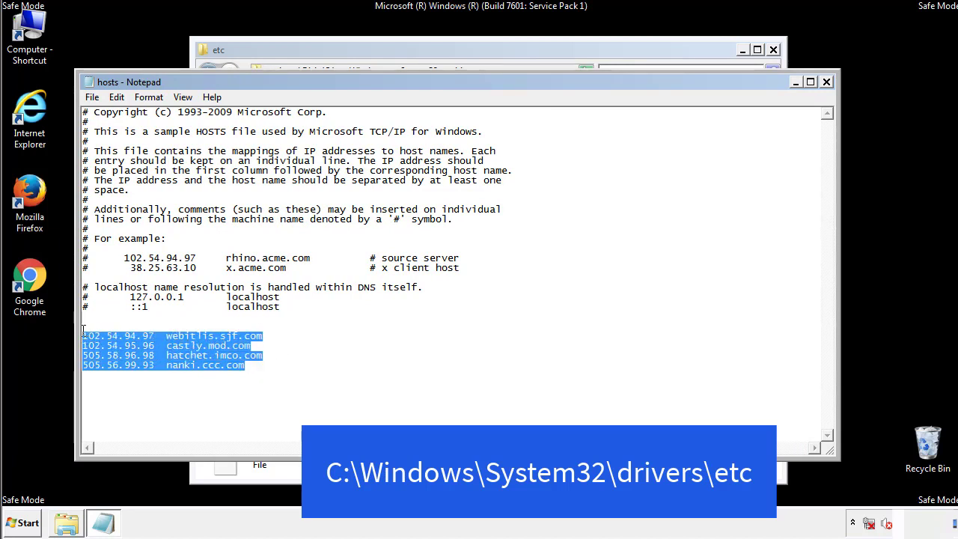
key("Delete")
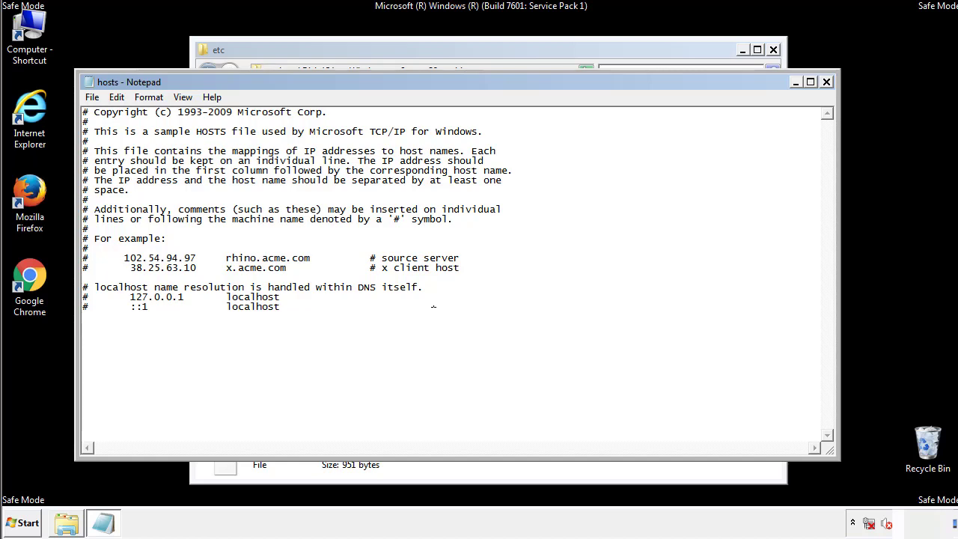
left_click(827, 82)
left_click(421, 276)
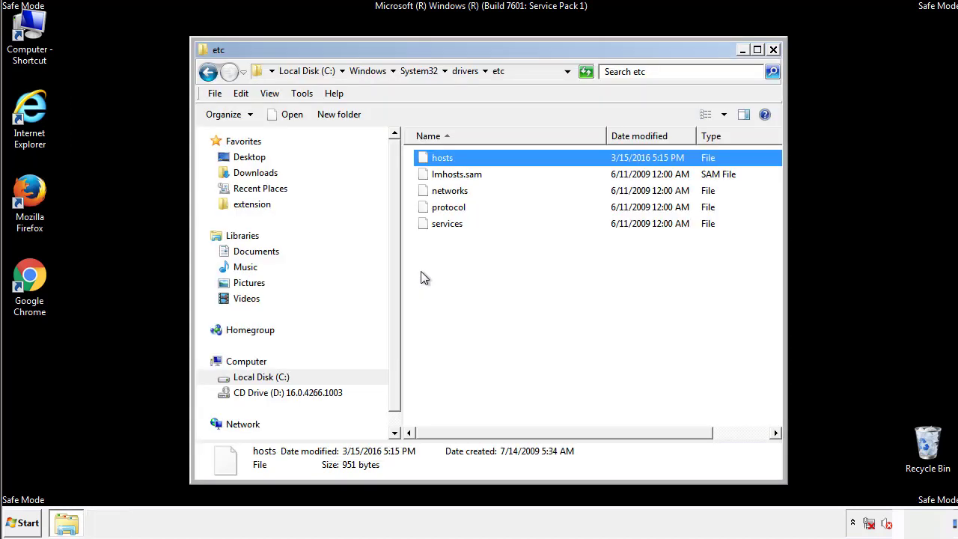
left_click(420, 273)
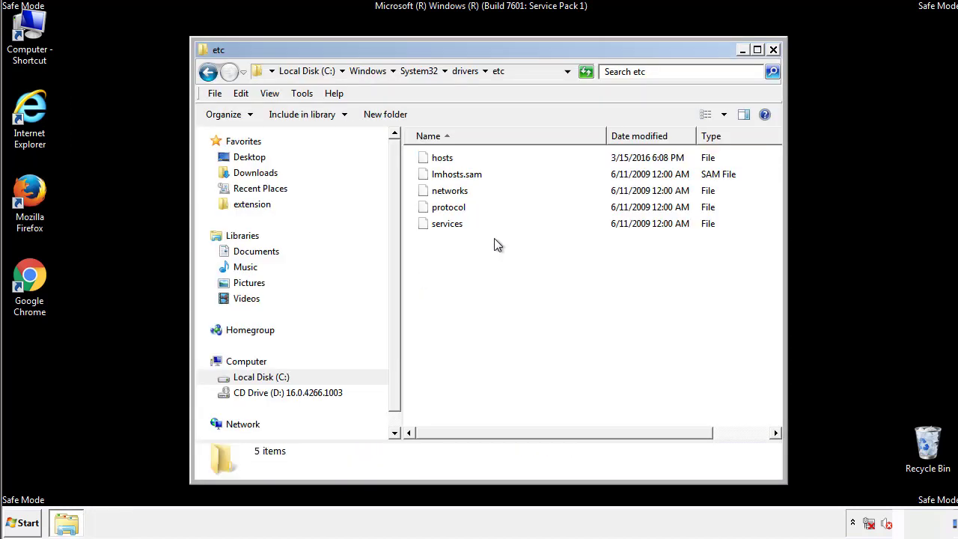
- Close the etc window and open the Startup folder from All Programs
left_click(773, 50)
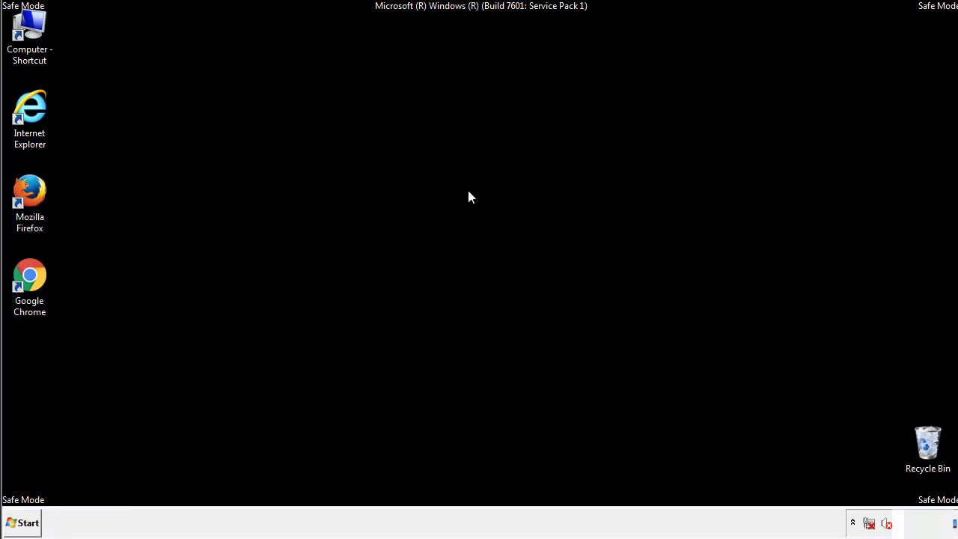
left_click(23, 523)
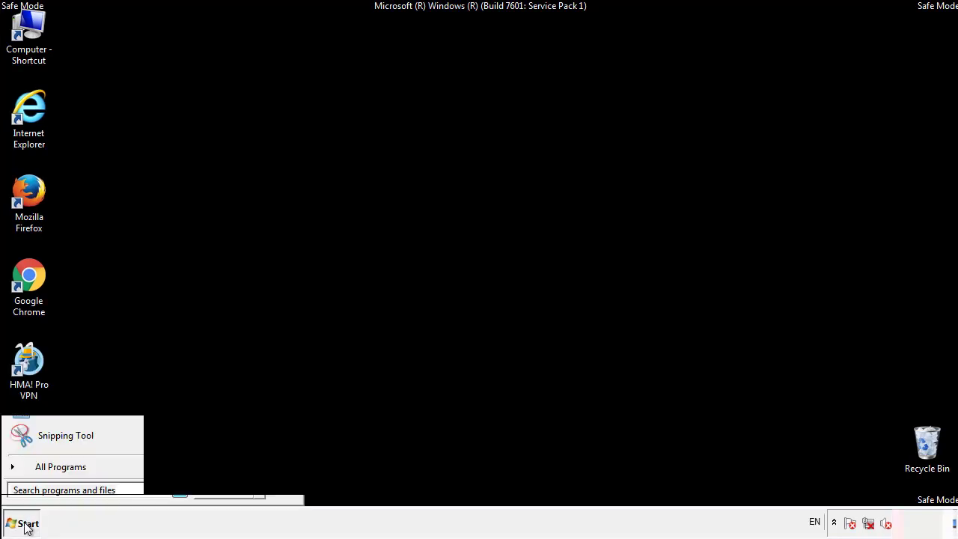
left_click(43, 472)
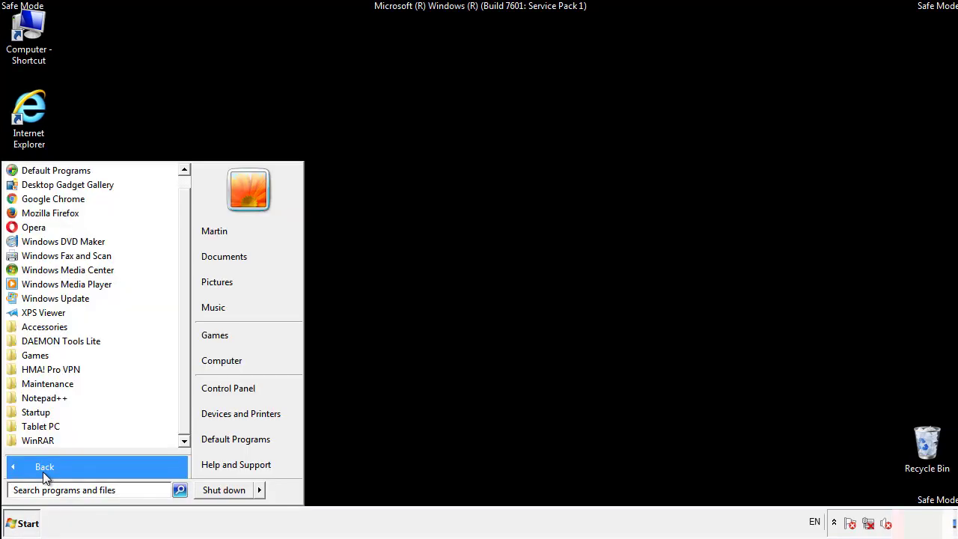
right_click(37, 410)
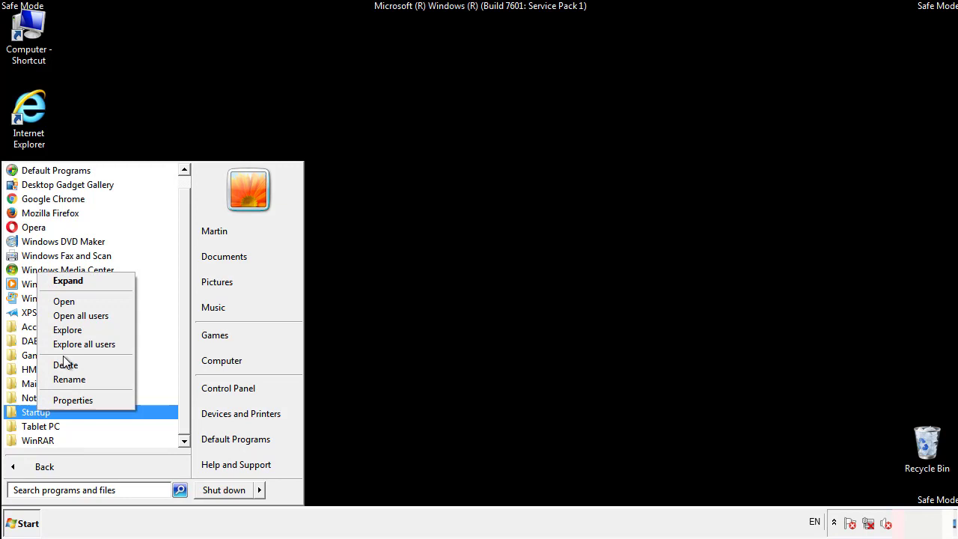
left_click(73, 301)
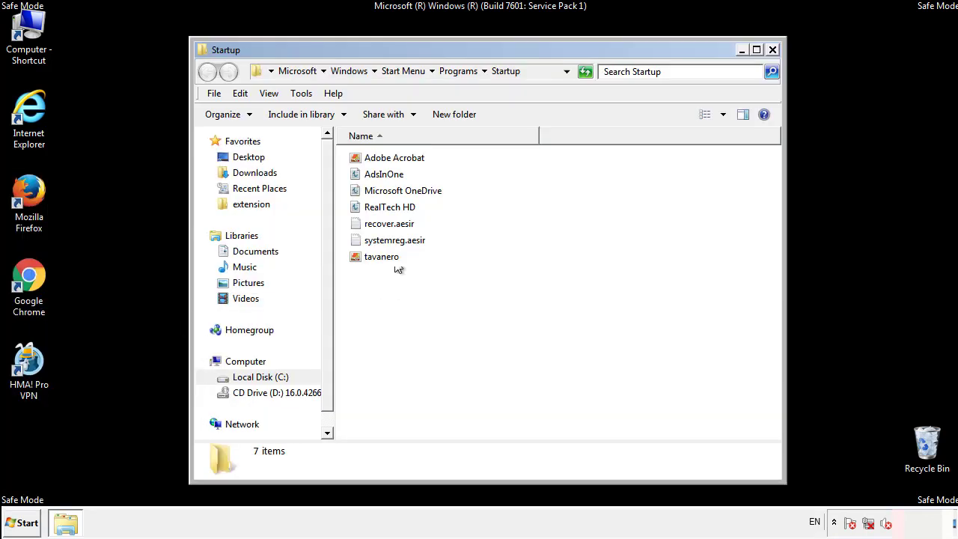
- Delete AdsInOne, recover.aesir, systemreg.aesir and tavanero from Startup, then close the folder
left_click(391, 177)
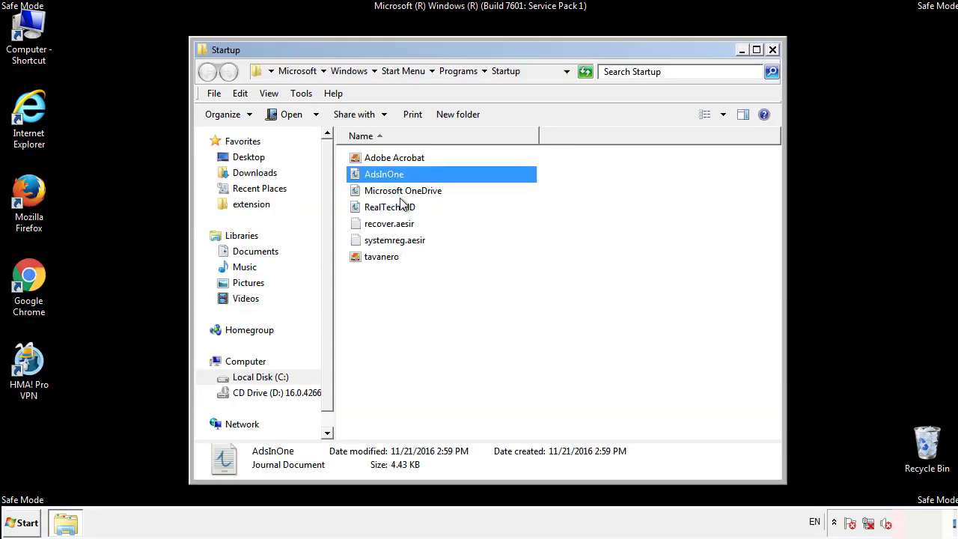
left_click(389, 225, "ctrl")
left_click(399, 240, "ctrl")
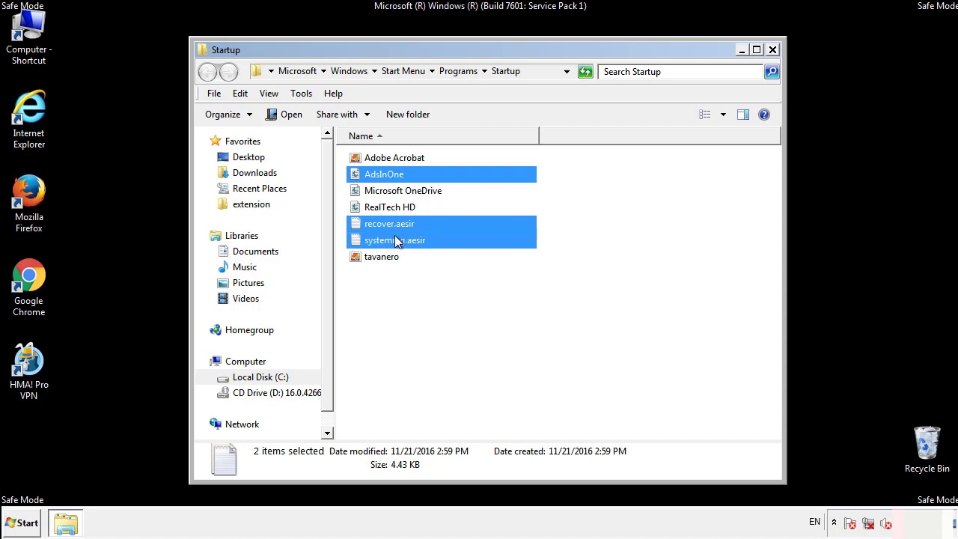
left_click(383, 256, "ctrl")
right_click(379, 258)
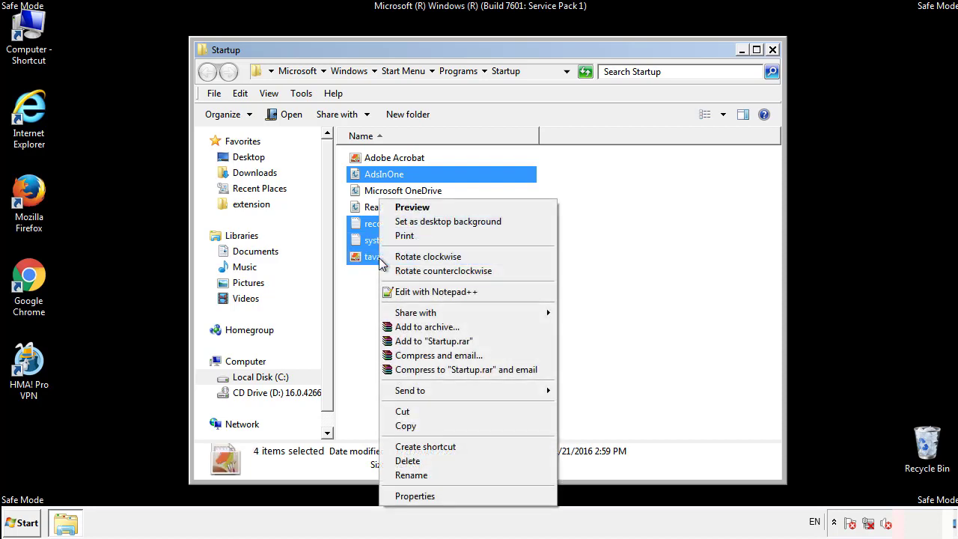
left_click(407, 461)
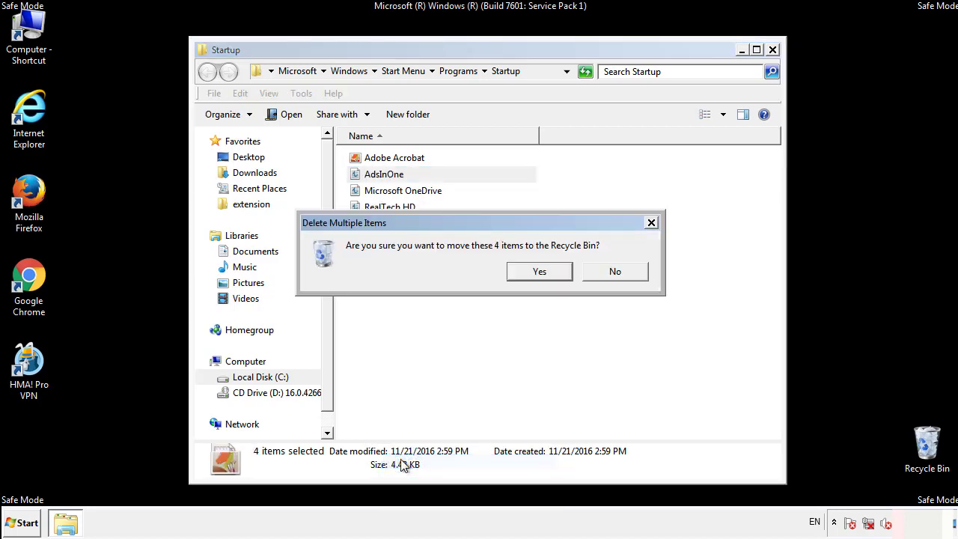
left_click(538, 272)
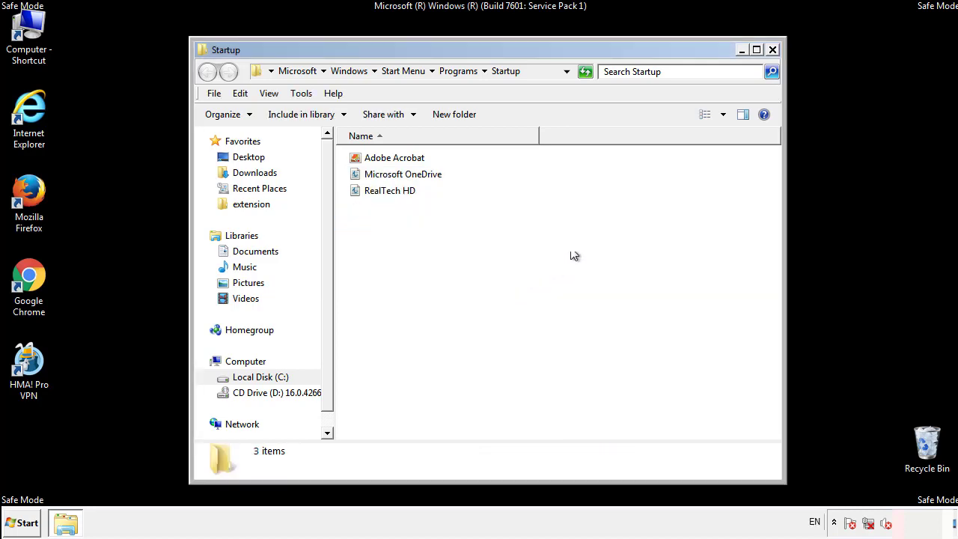
left_click(775, 56)
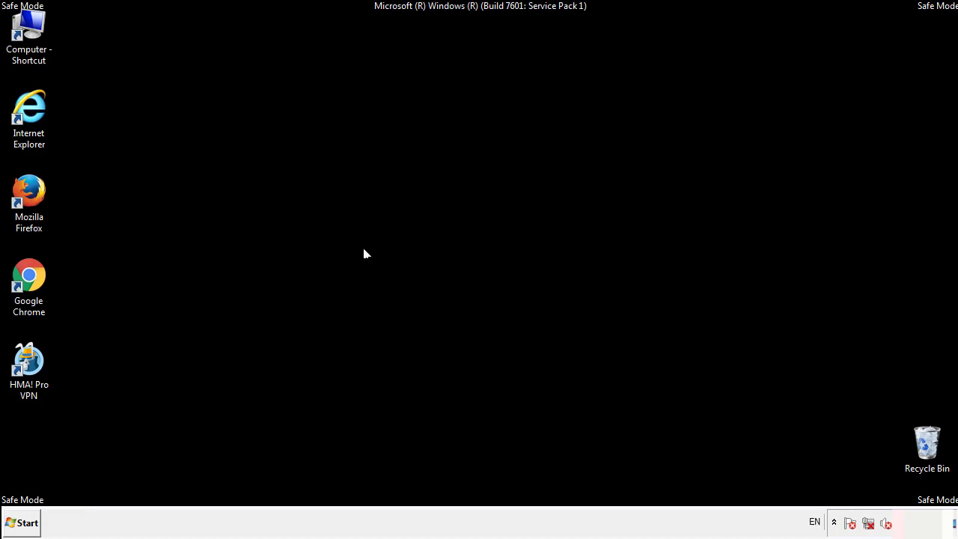
- Launch Registry Editor via regedit and expand HKEY_LOCAL_MACHINE\SOFTWARE
left_click(22, 528)
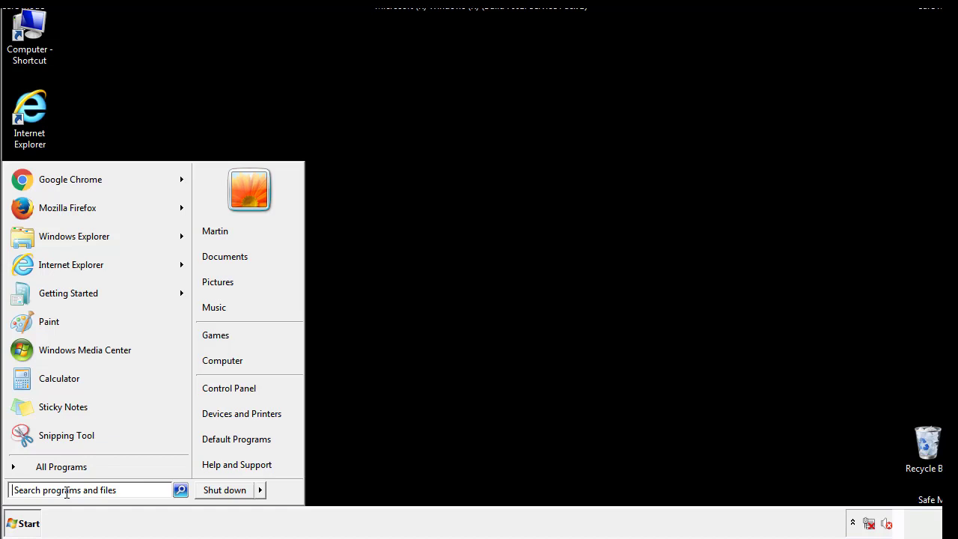
type("reged")
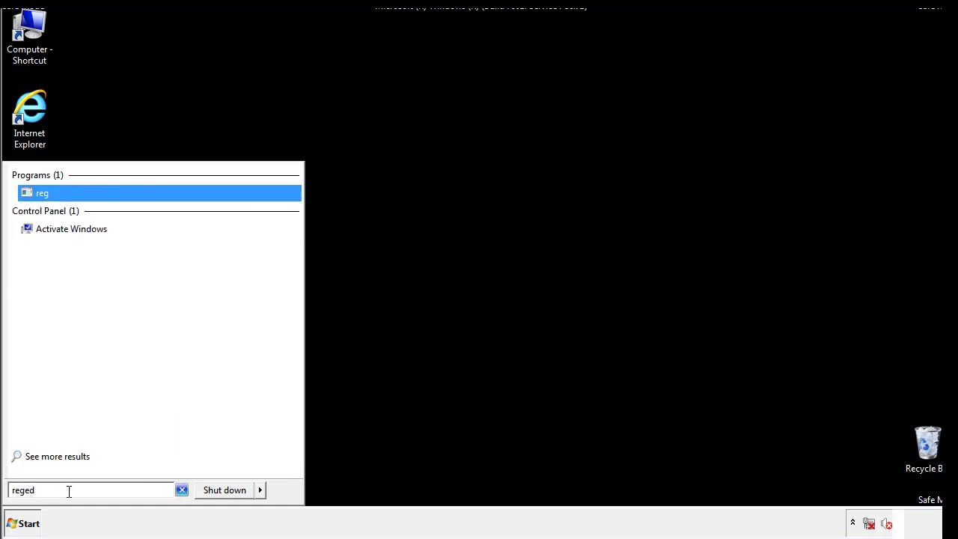
type("it")
key("Return")
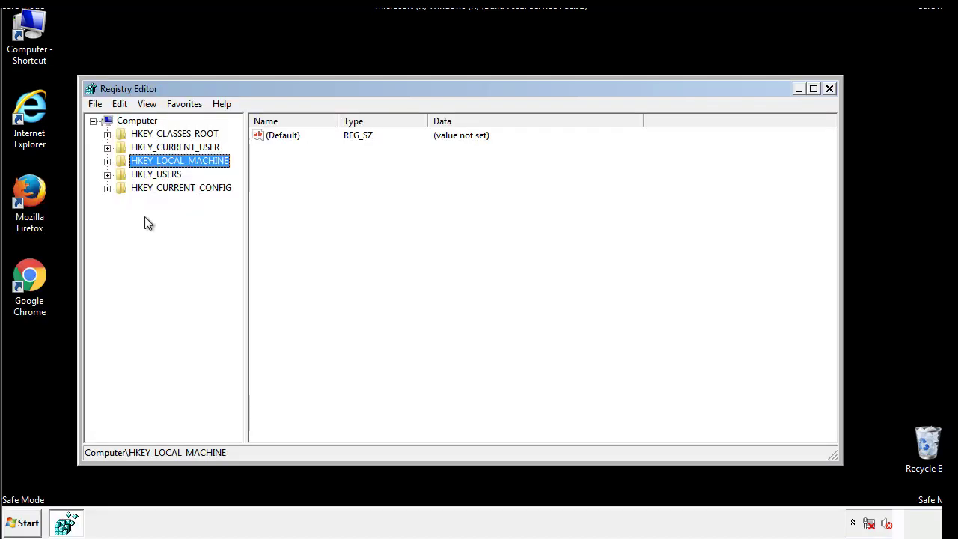
left_click(107, 162)
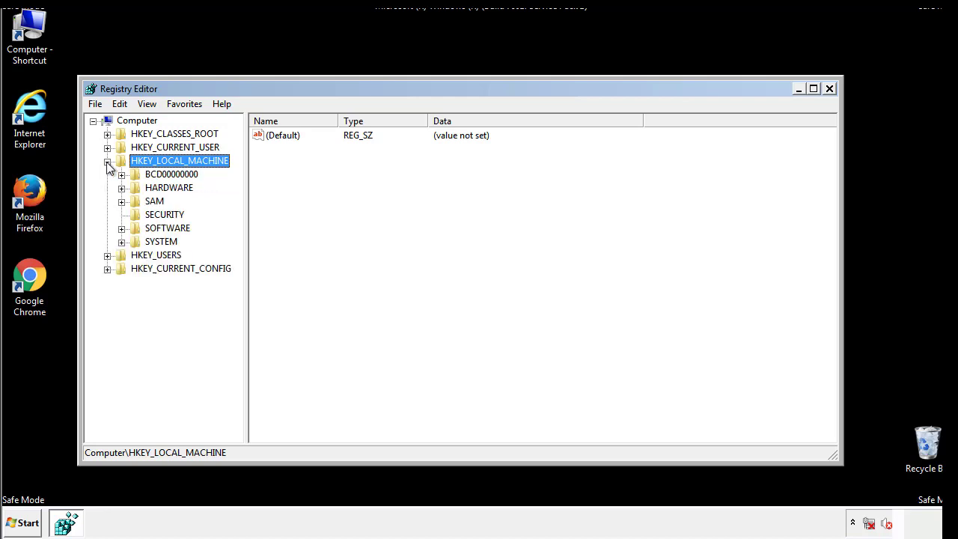
left_click(121, 229)
- Expand Microsoft\Windows\CurrentVersion and select Run, showing tappi.loc and VMware User Process
scroll(236, 221, "down", 1)
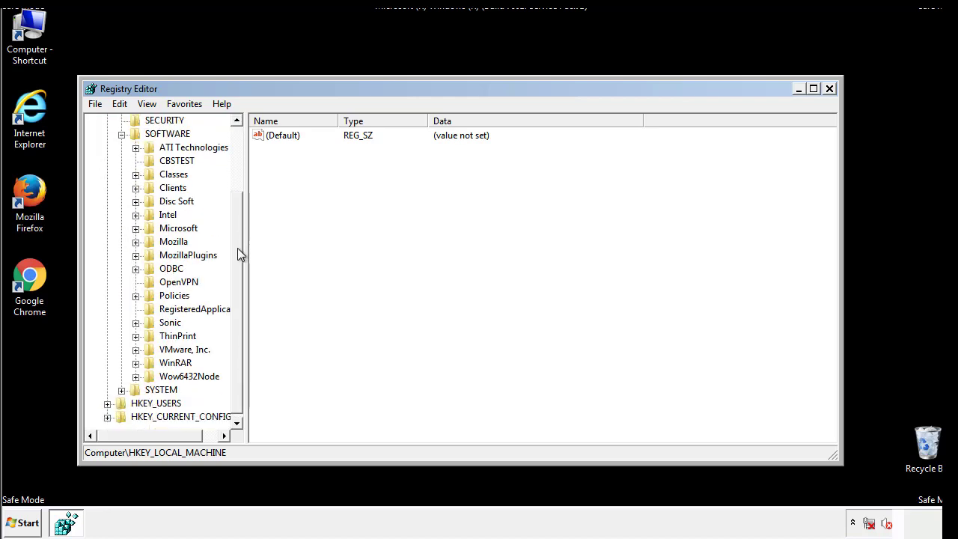
left_click(135, 228)
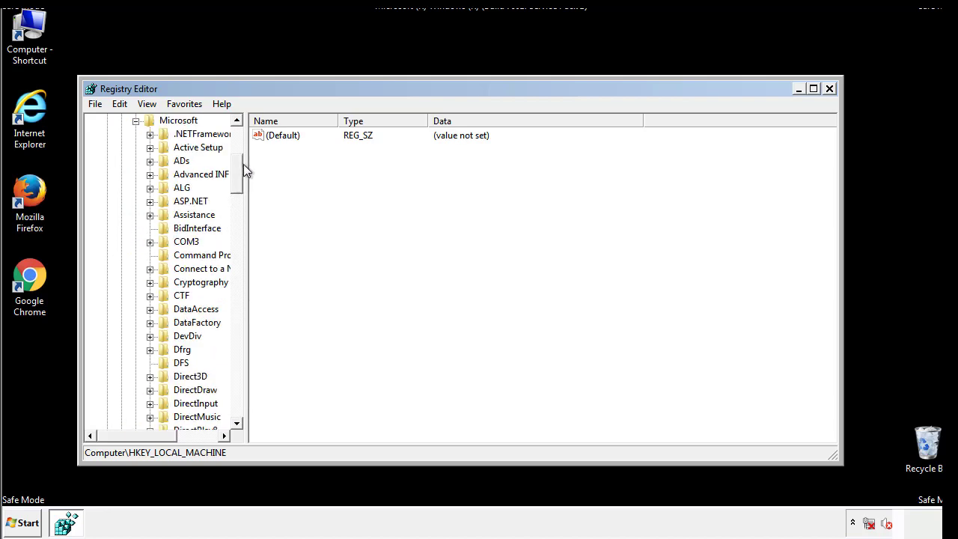
mouse_move(236, 183)
left_mouse_down()
mouse_move(237, 400)
mouse_move(238, 387)
left_mouse_up()
left_click(151, 228)
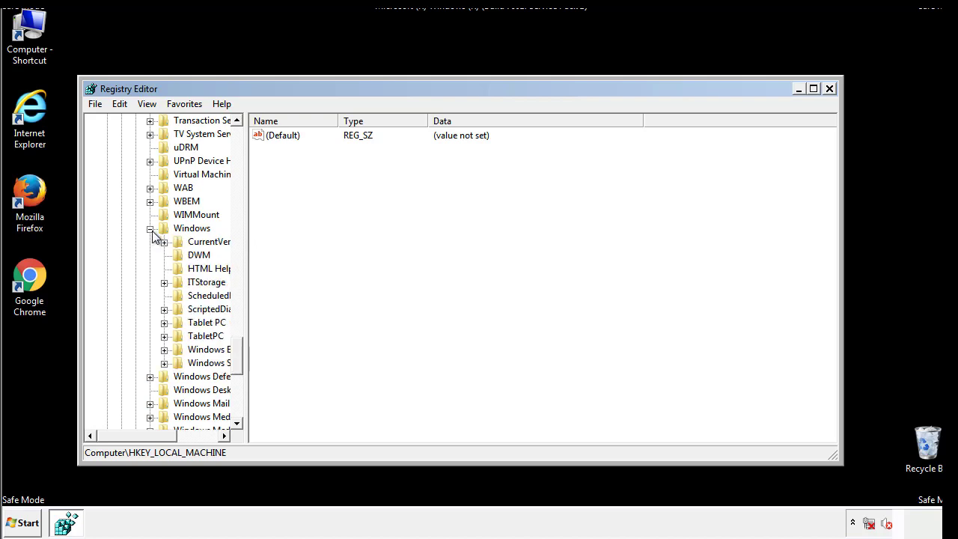
left_click_drag(132, 436, 152, 439)
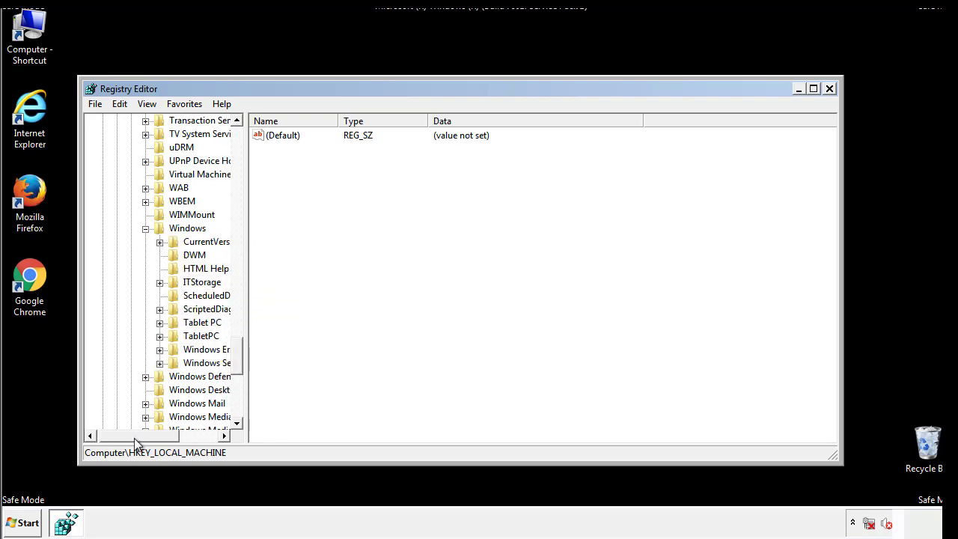
left_click(123, 242)
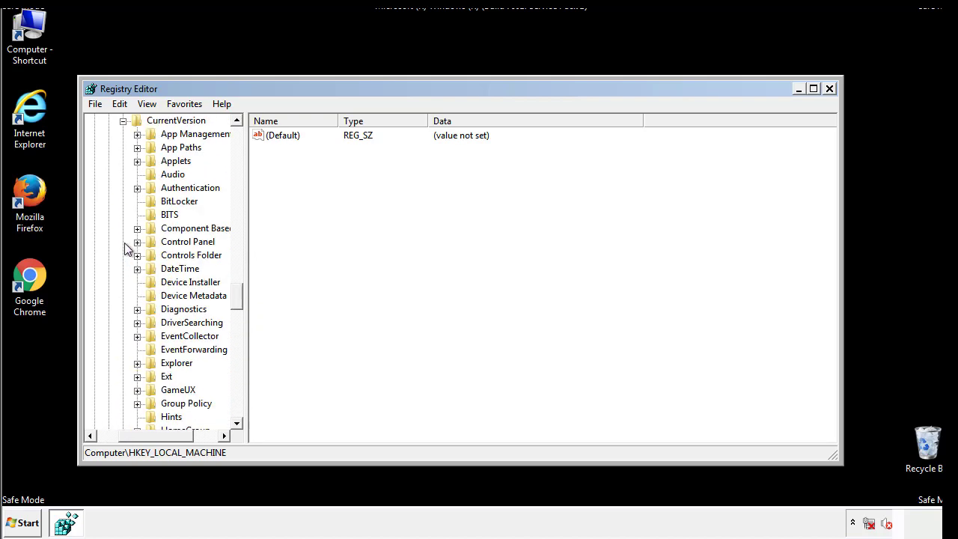
mouse_move(243, 295)
left_mouse_down()
mouse_move(239, 364)
mouse_move(236, 346)
left_mouse_up()
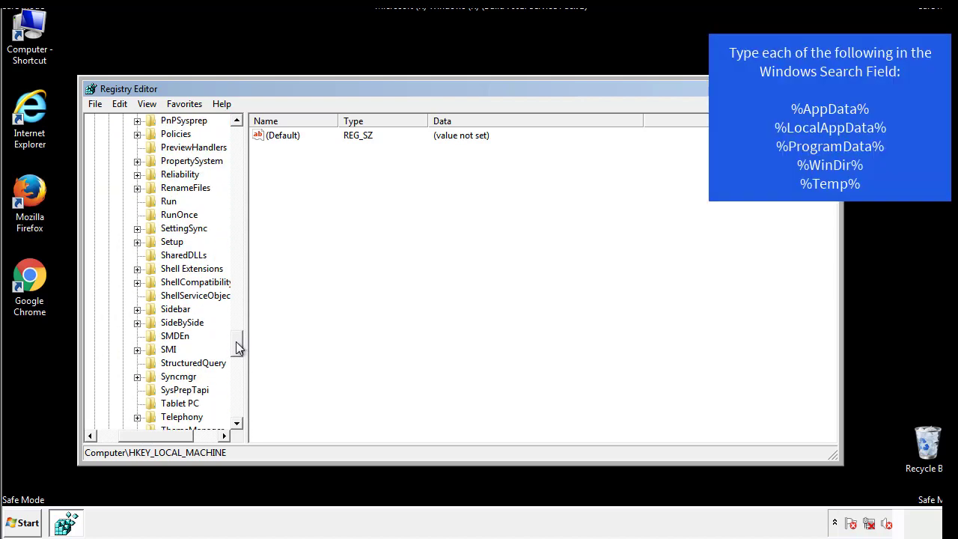
left_click(154, 202)
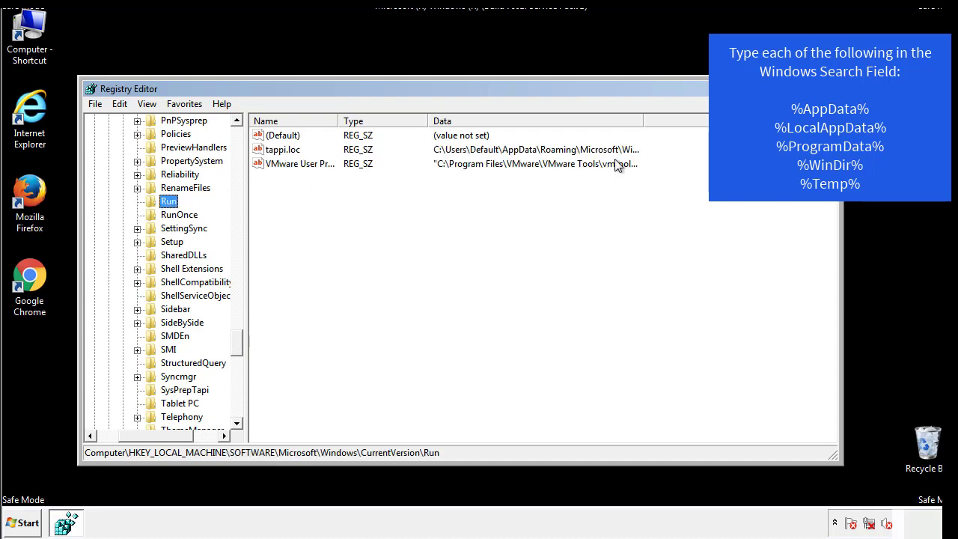
- Delete the tappi.loc value from the HKLM Run key, confirming the deletion
left_click(284, 154)
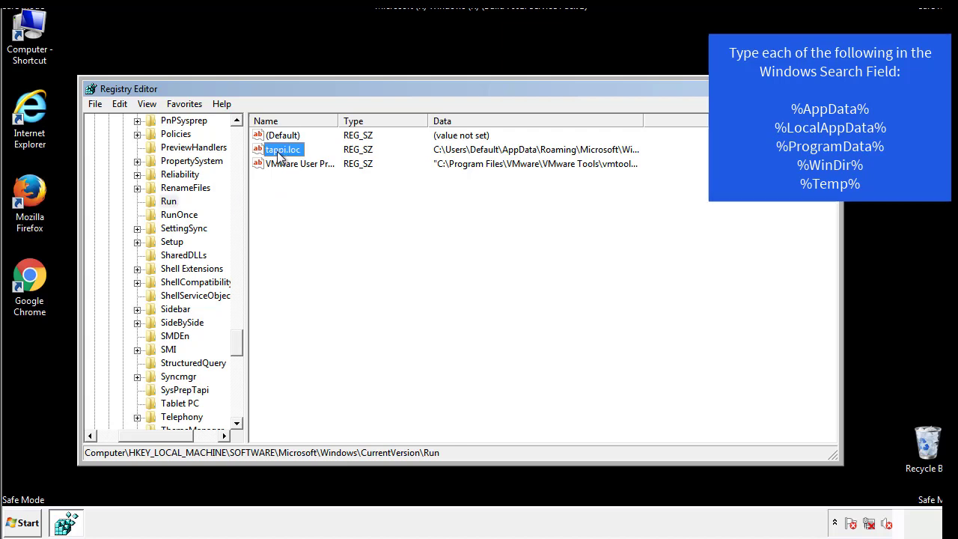
right_click(277, 153)
left_click(299, 195)
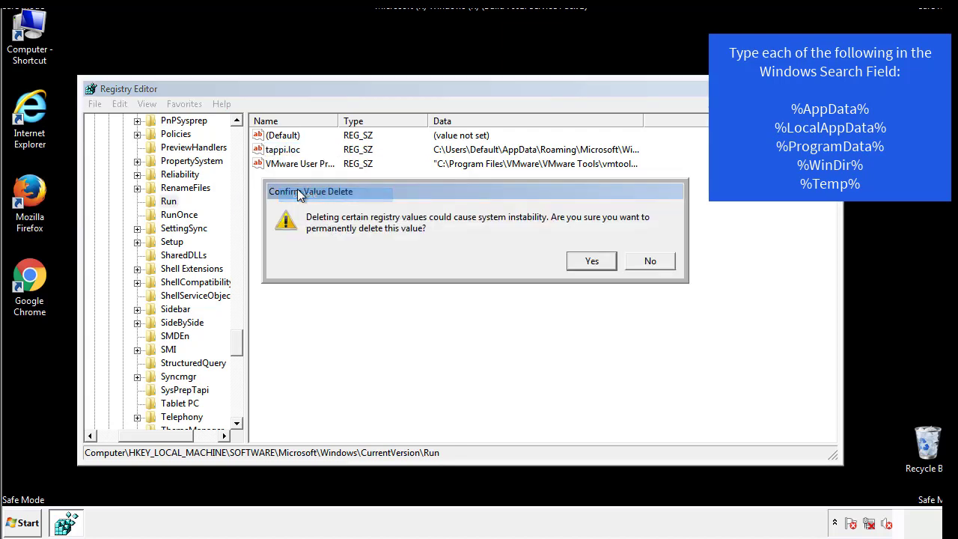
left_click(585, 267)
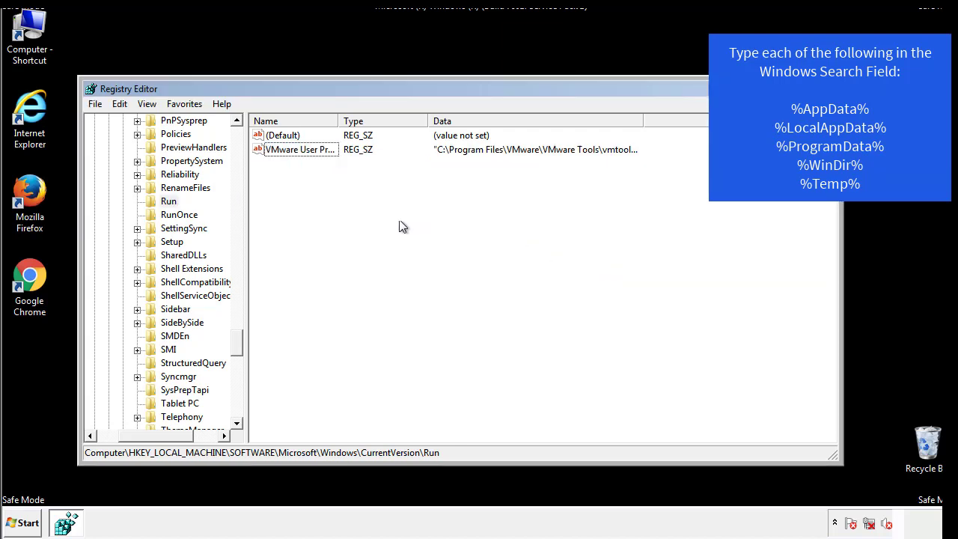
left_click_drag(236, 342, 237, 408)
left_click_drag(160, 437, 116, 446)
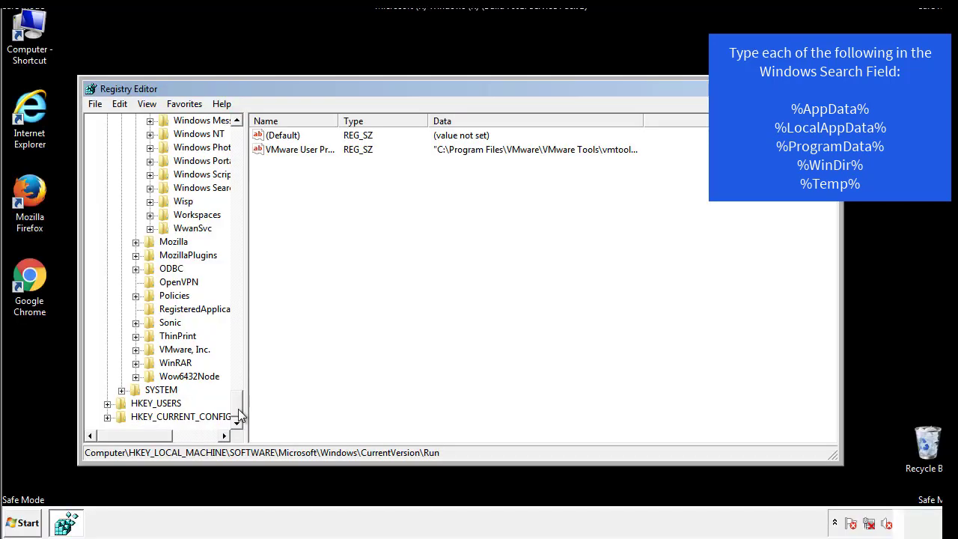
left_click_drag(238, 418, 244, 142)
- Collapse HKEY_LOCAL_MACHINE and expand HKEY_CURRENT_USER\Software\Microsoft
left_click(107, 161)
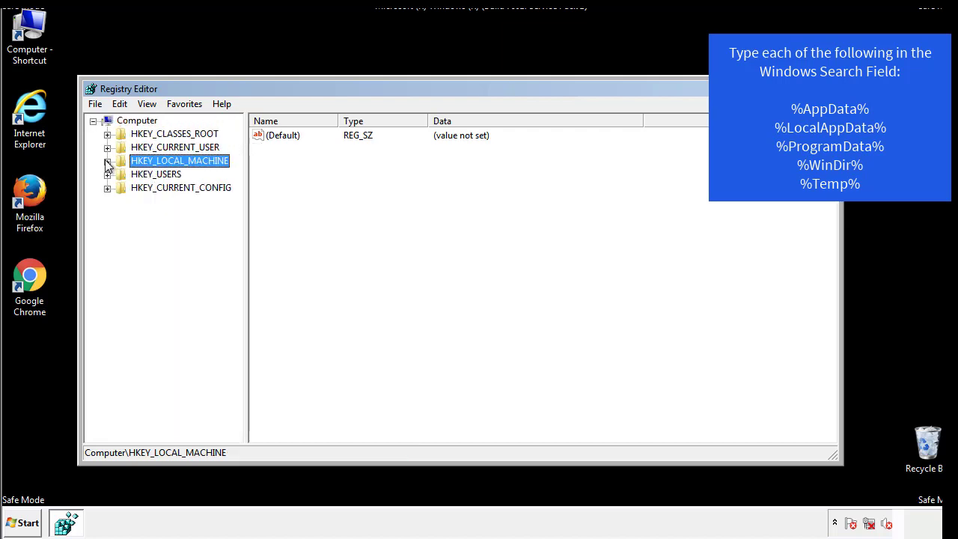
left_click(107, 147)
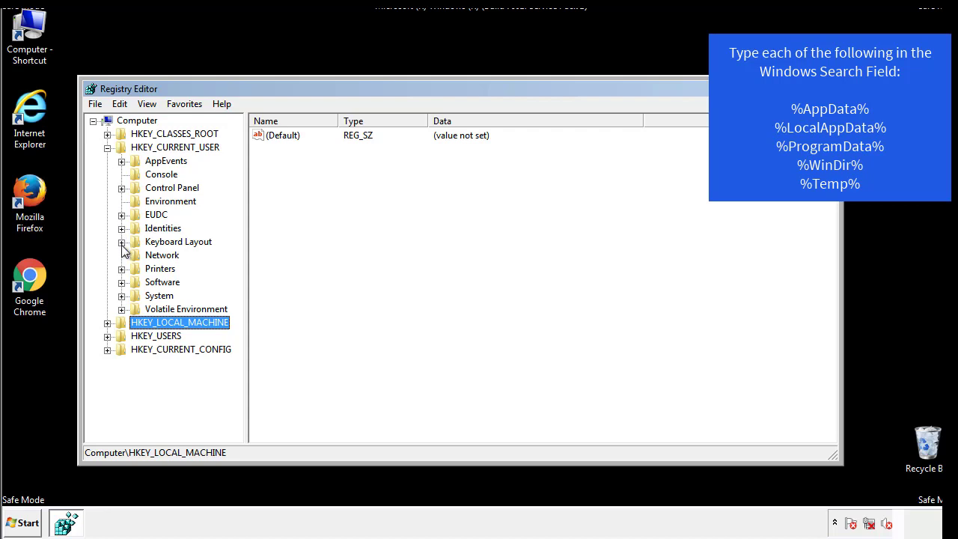
left_click(122, 284)
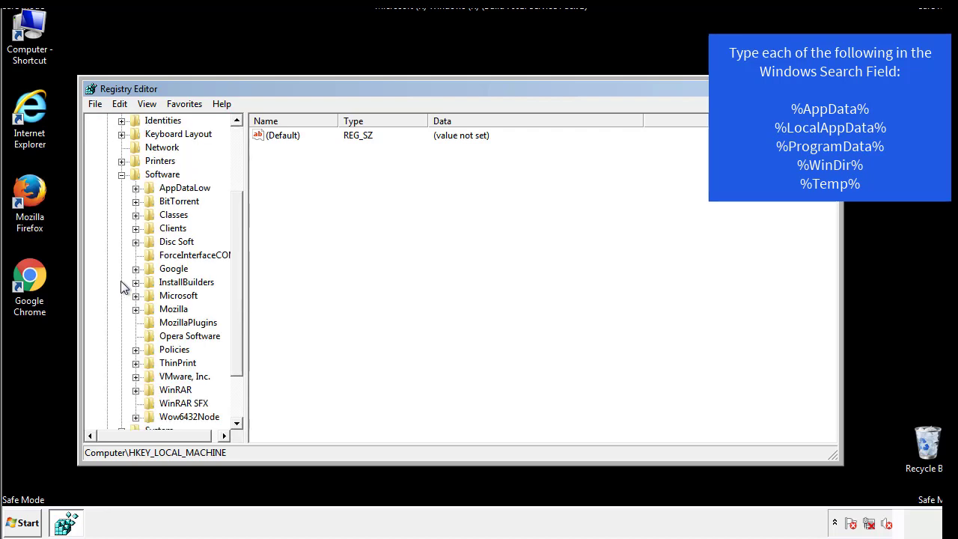
left_click_drag(235, 272, 235, 285)
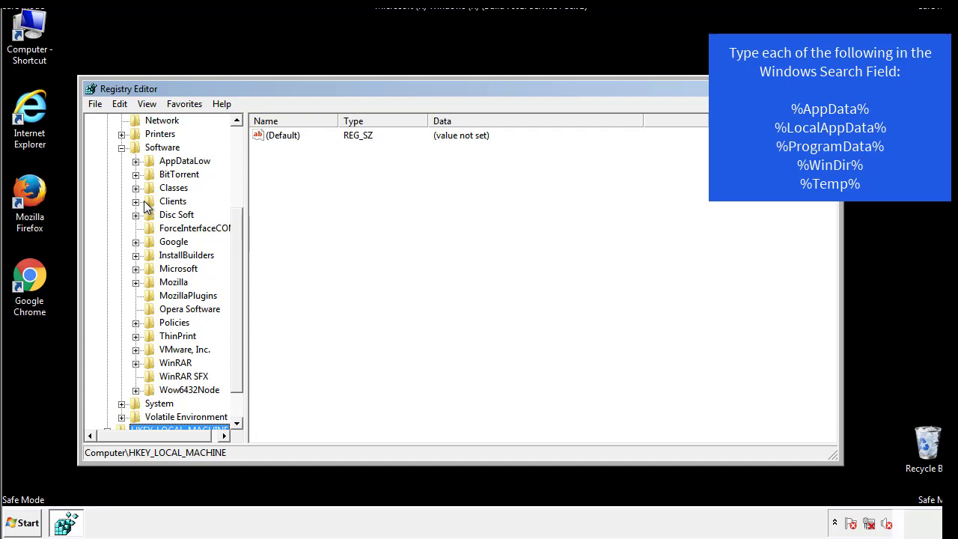
left_click(135, 269)
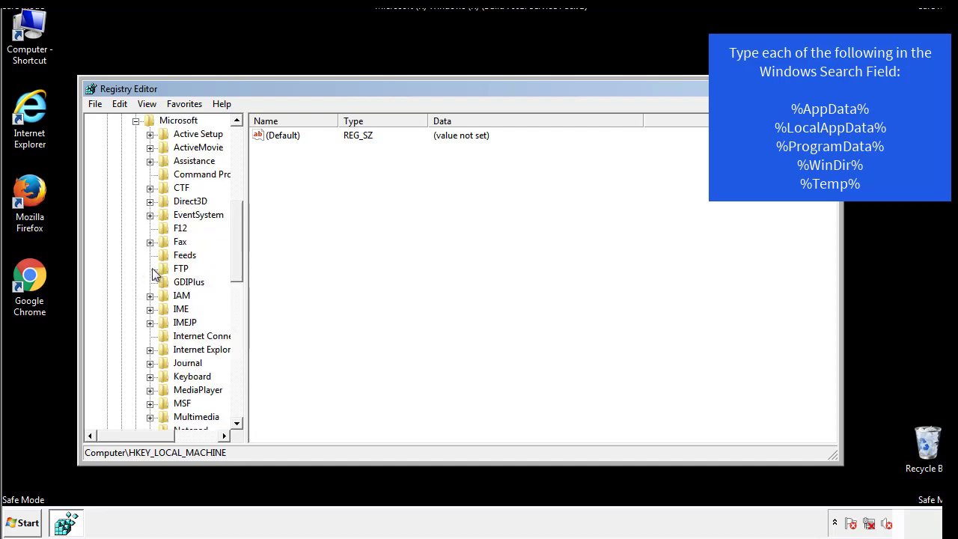
left_click_drag(236, 225, 235, 311)
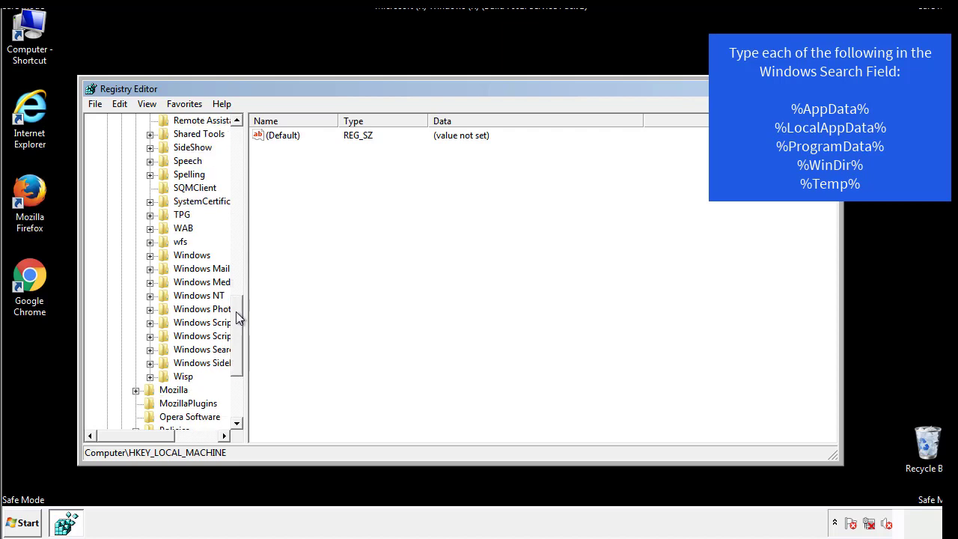
- Review the HKCU CurrentVersion\Run values (only DAEMON Tools), then collapse the Windows key
left_click(149, 255)
left_click(164, 270)
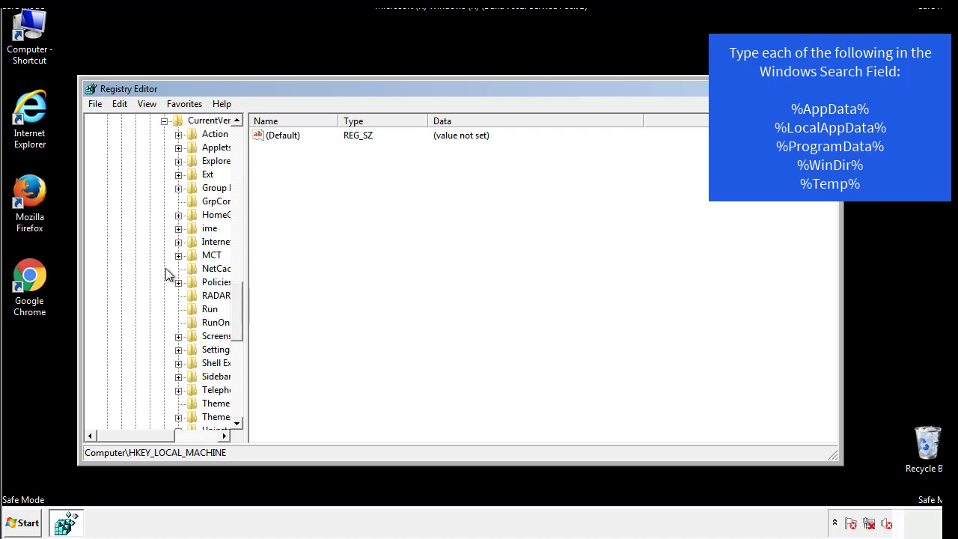
left_click_drag(146, 438, 168, 435)
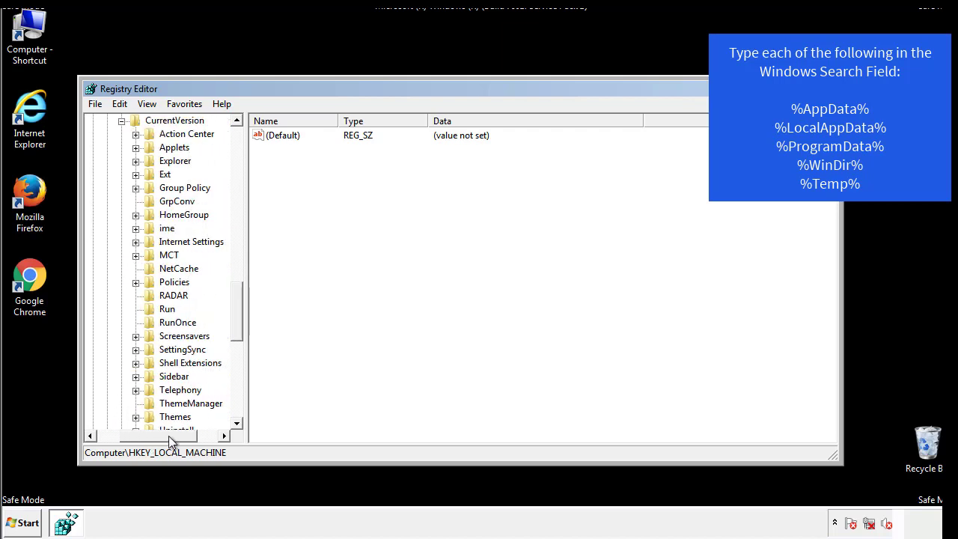
left_click(164, 309)
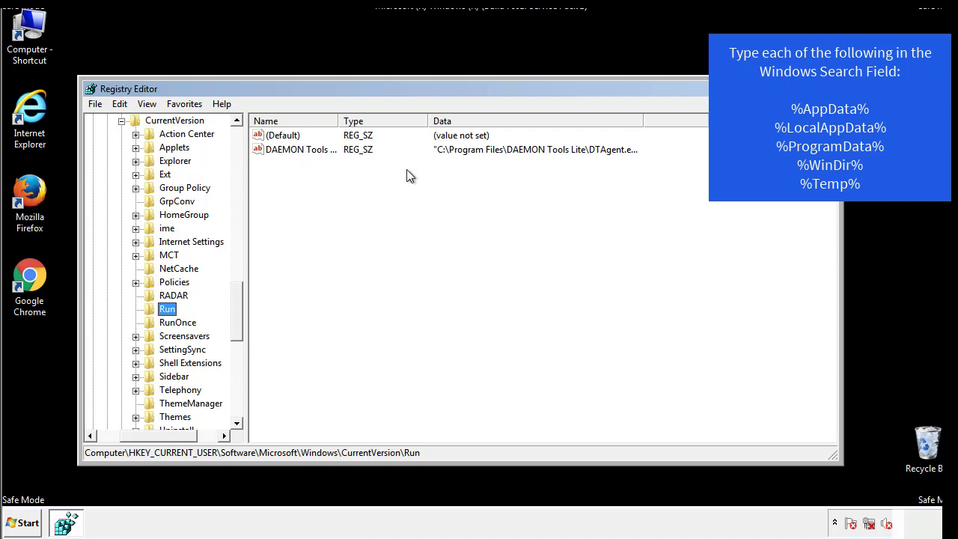
left_click(438, 178)
left_click_drag(158, 433, 136, 434)
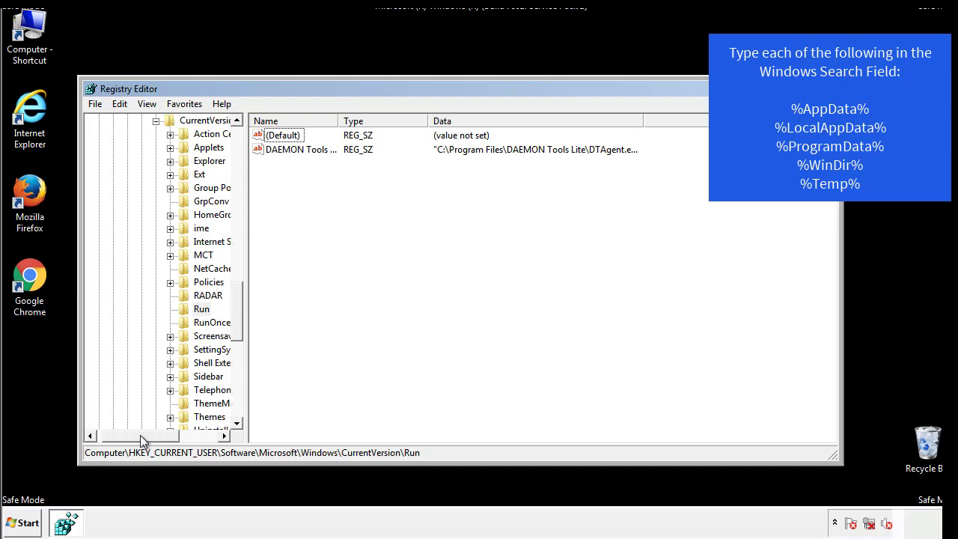
left_click_drag(238, 324, 236, 312)
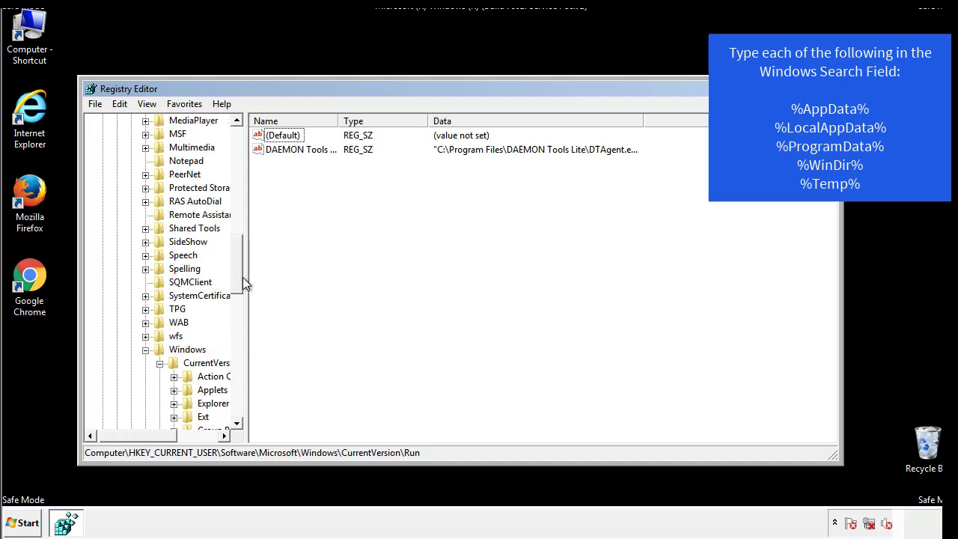
left_click(145, 349)
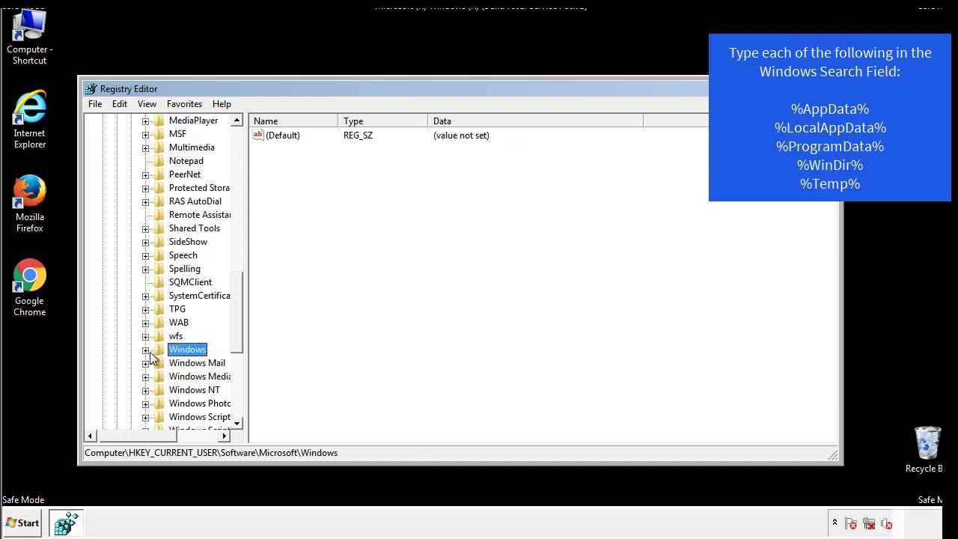
left_click_drag(240, 333, 241, 185)
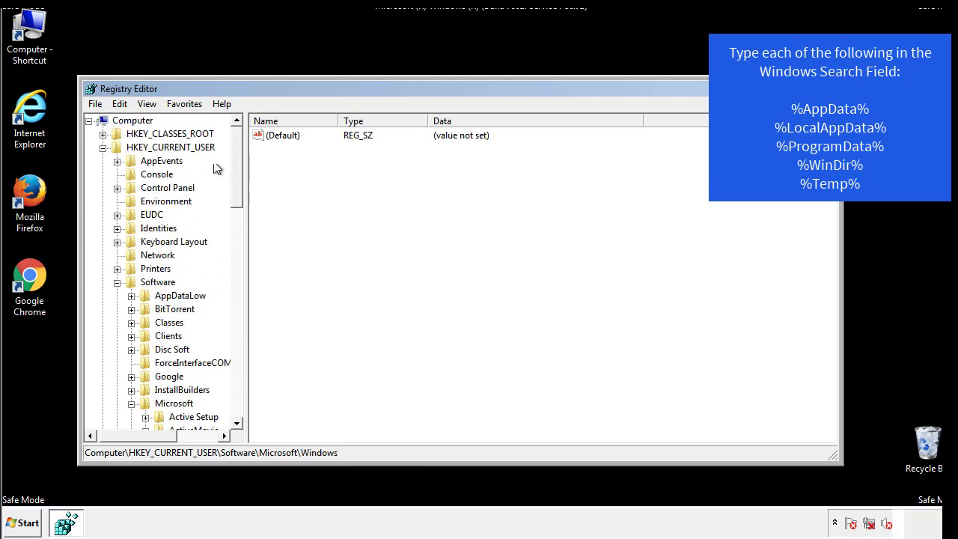
- Search the registry for %temp% using Edit > Find
left_click(120, 104)
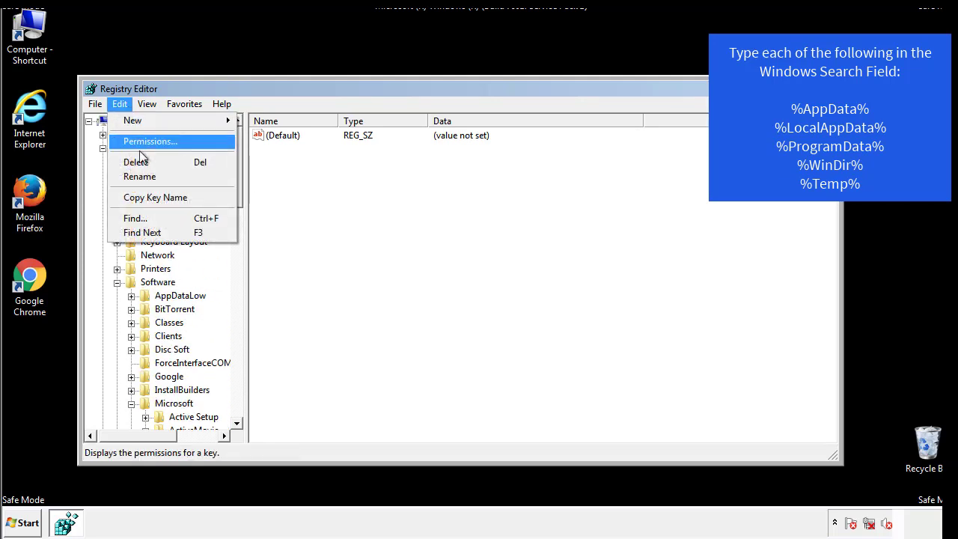
left_click(134, 217)
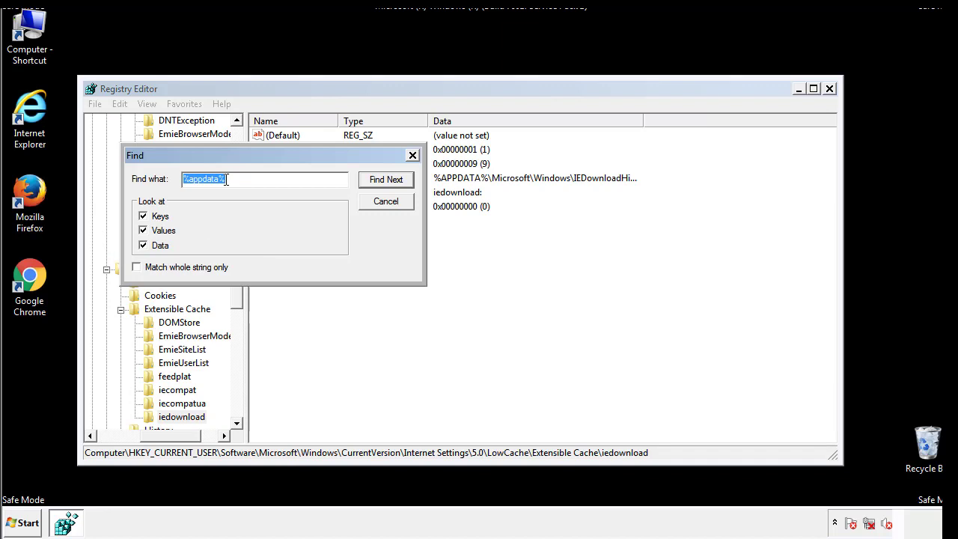
type("%t")
type("emp%")
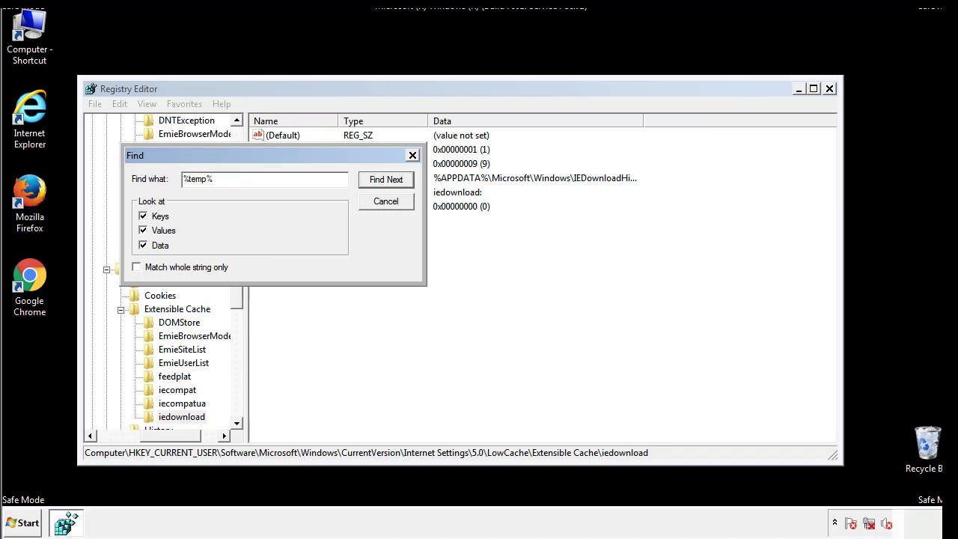
key("Return")
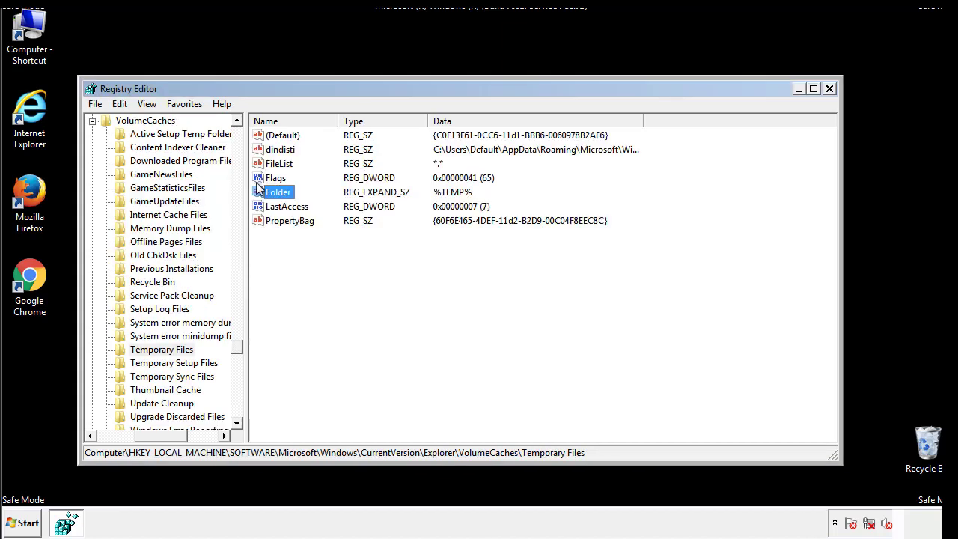
- Delete all values, including dindisti, from VolumeCaches\Temporary Files, then close Registry Editor
left_click(396, 262)
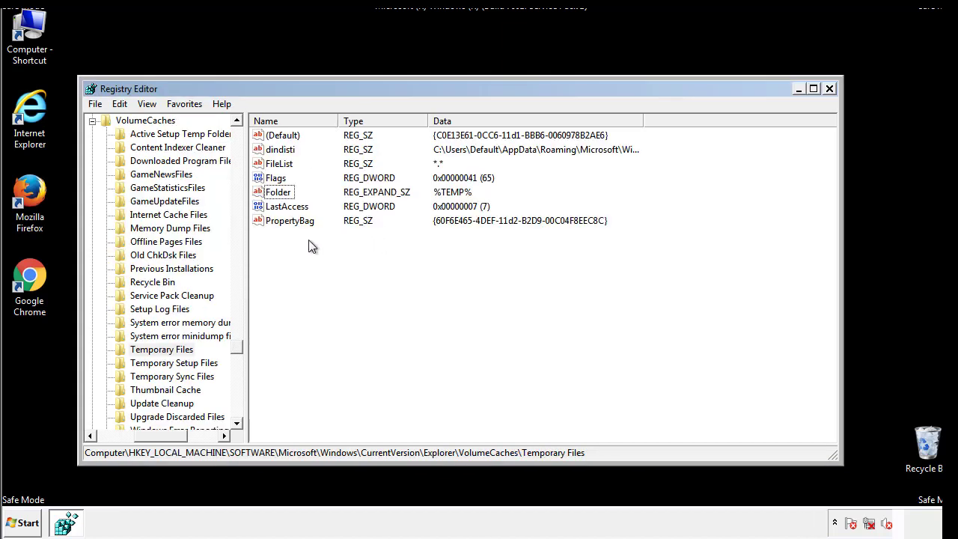
mouse_move(308, 244)
left_mouse_down()
mouse_move(283, 220)
mouse_move(272, 139)
left_mouse_up()
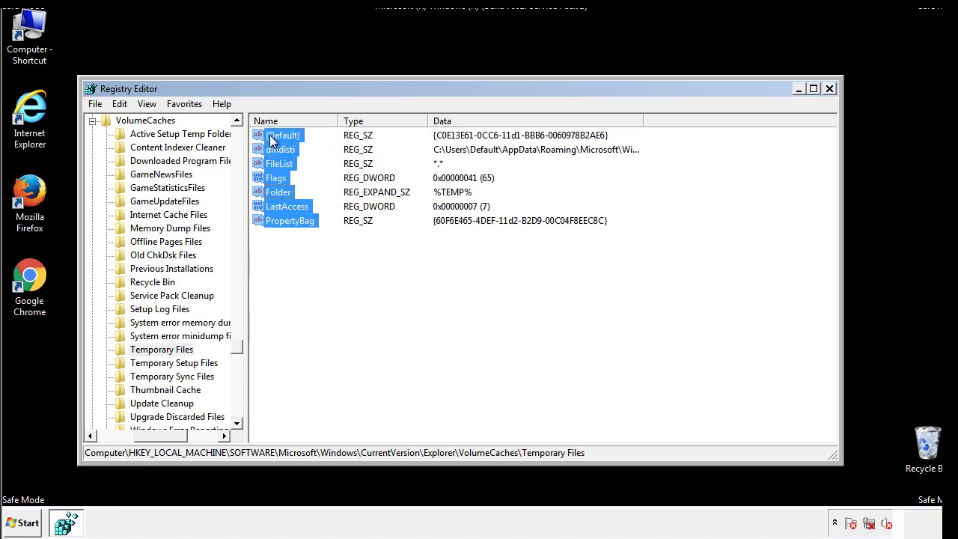
right_click(272, 141)
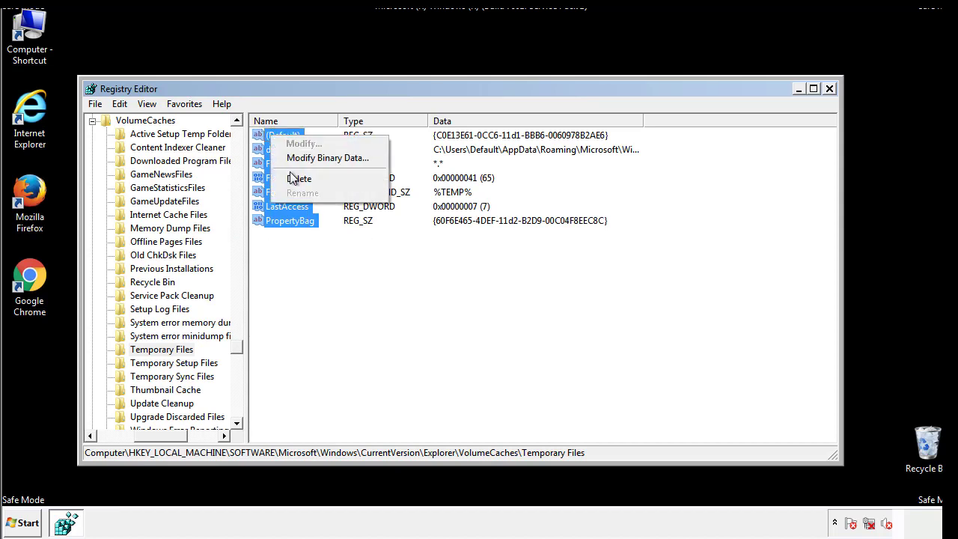
left_click(291, 180)
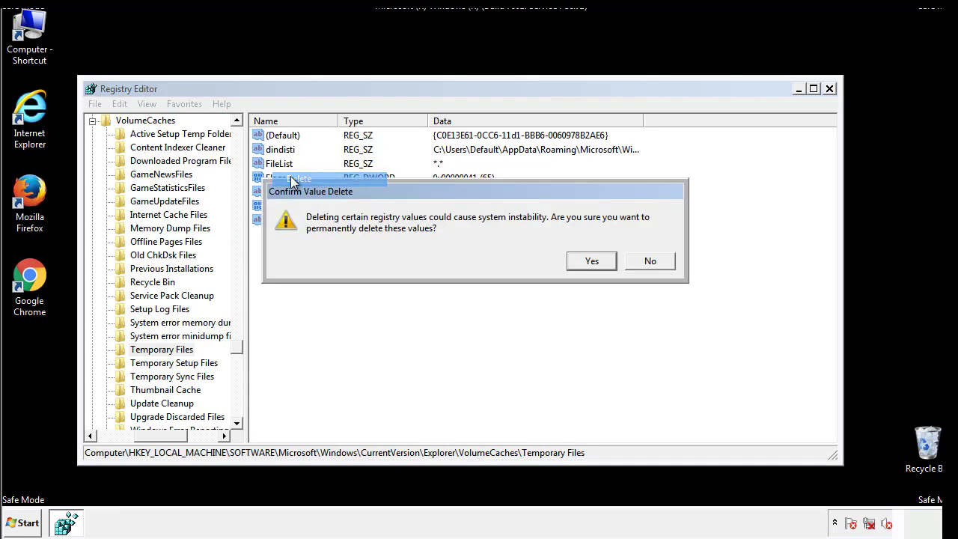
left_click(599, 260)
left_click(333, 184)
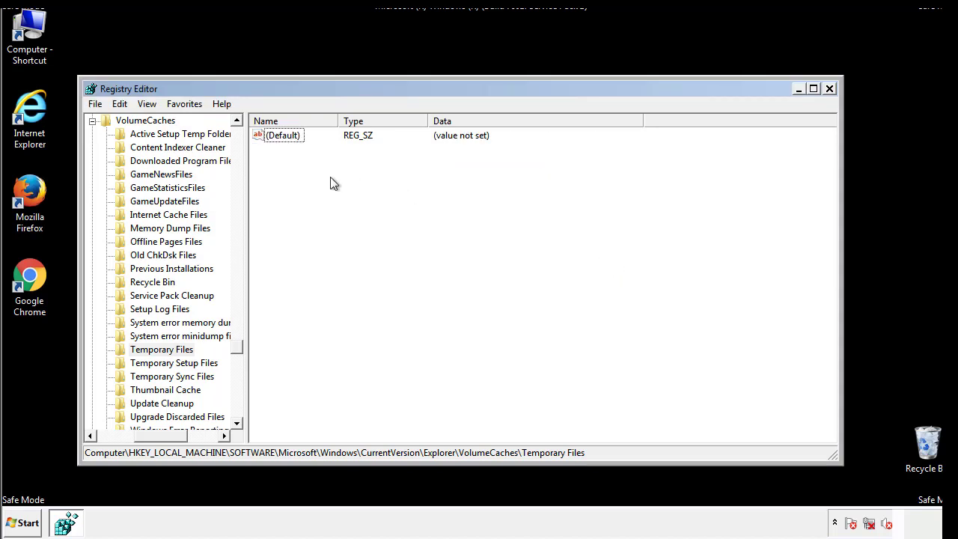
left_click(831, 90)
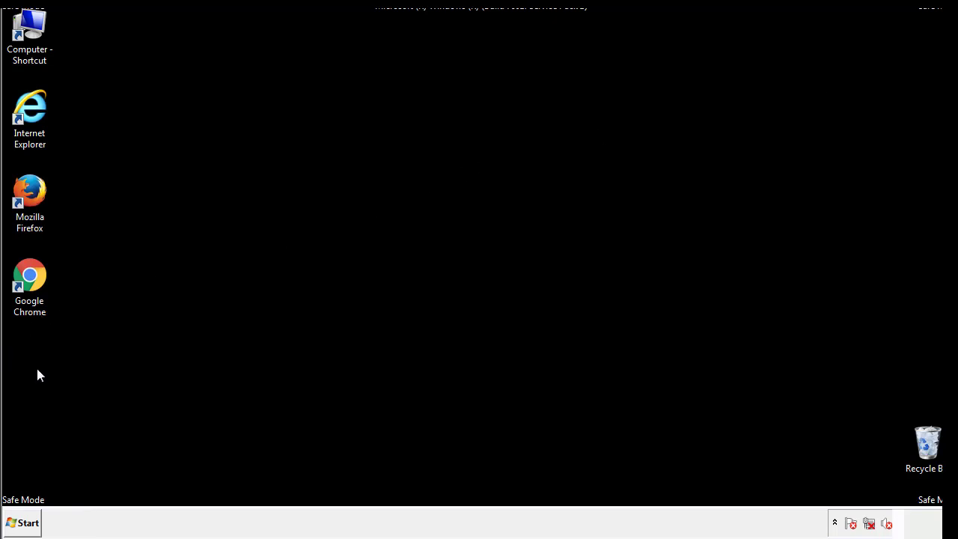
- Launch System Configuration by searching 'msconfig' from the Start menu, fixing the typo
left_click(21, 523)
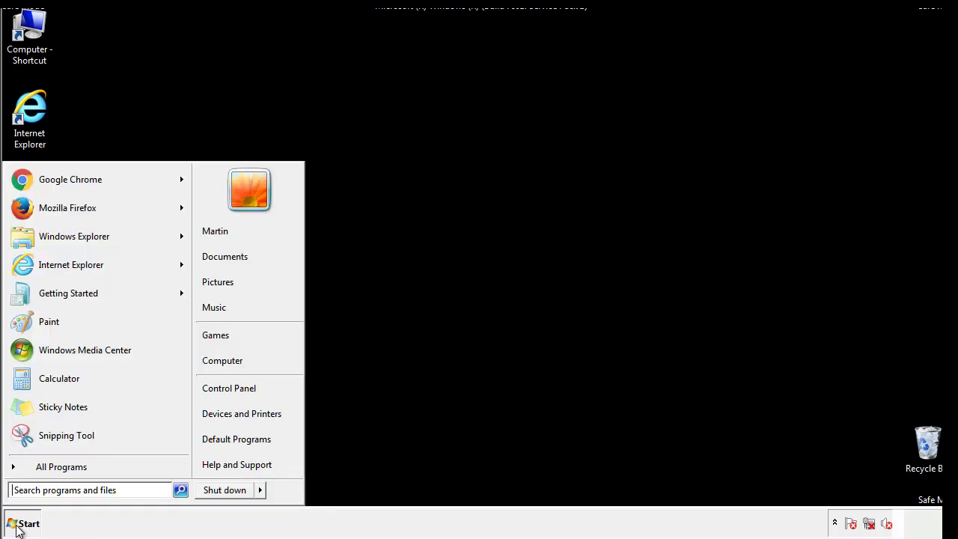
left_click(51, 489)
type("mscon")
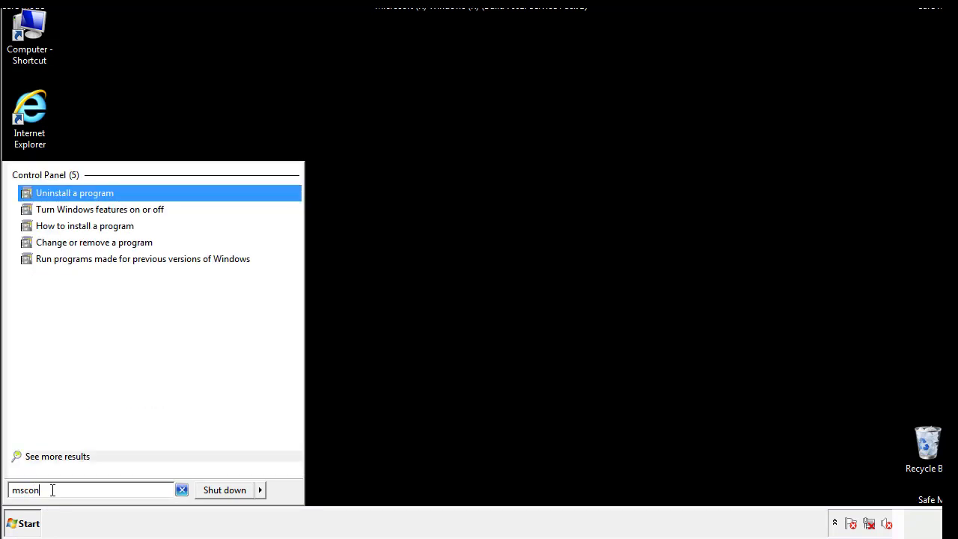
type("fgi")
key("BackSpace")
key("BackSpace")
type("ig")
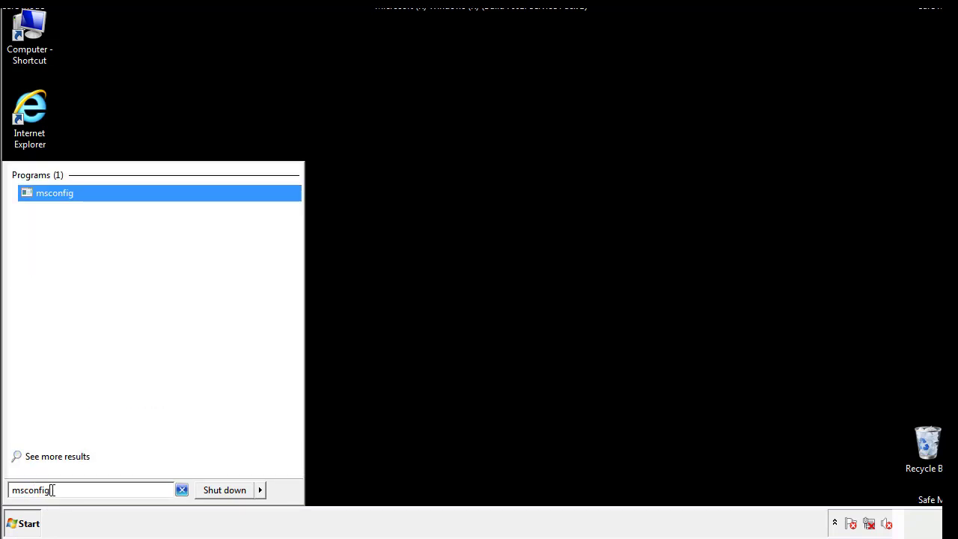
key("Return")
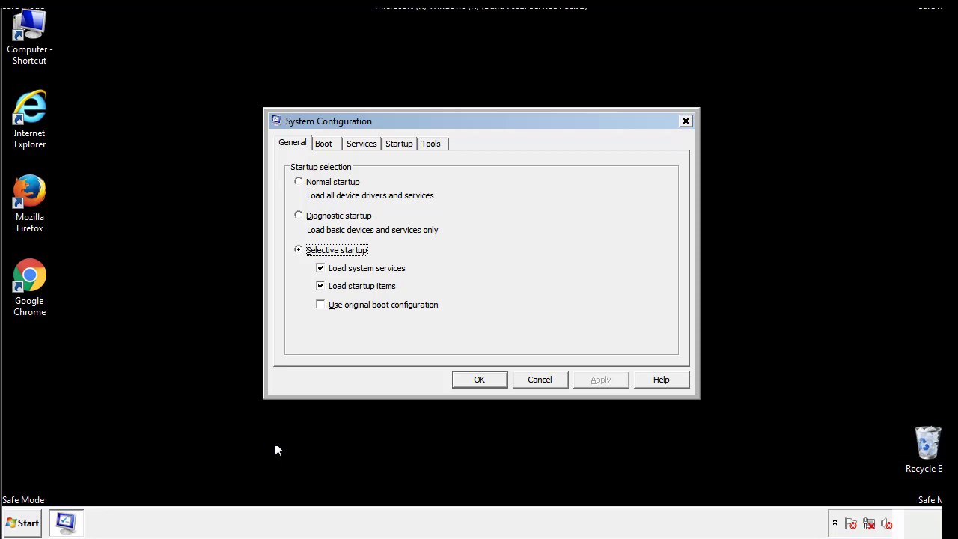
- Uncheck Safe boot on the Boot tab, apply and confirm, then restart now
left_click(326, 143)
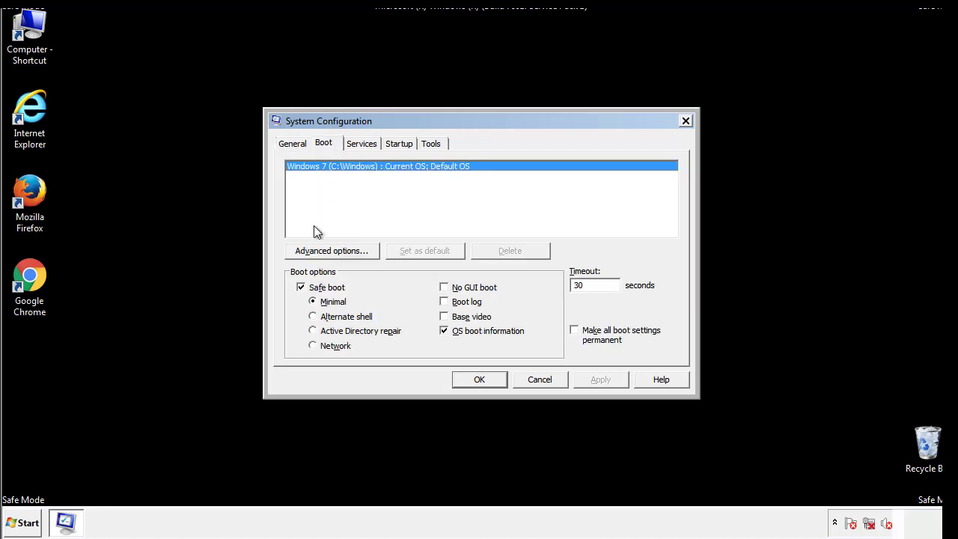
left_click(303, 289)
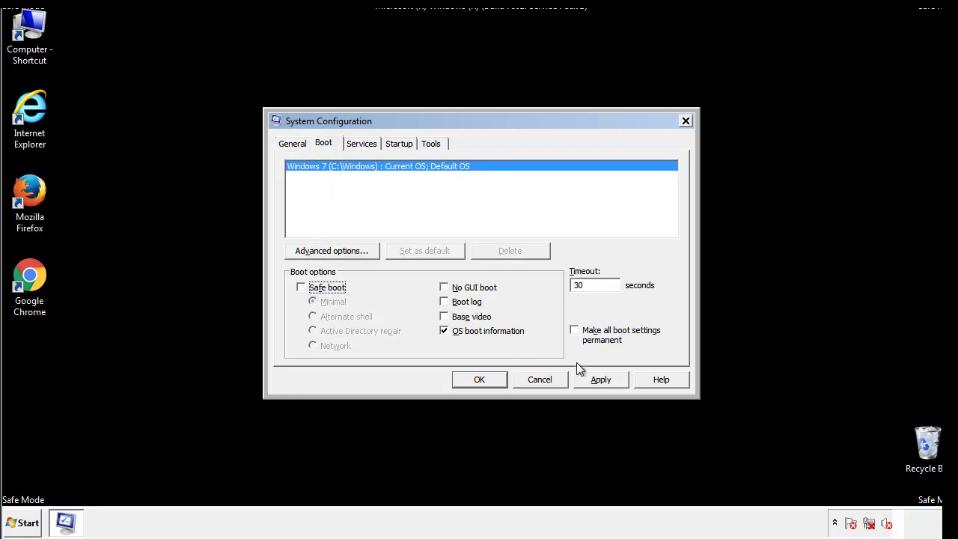
left_click(602, 379)
left_click(479, 379)
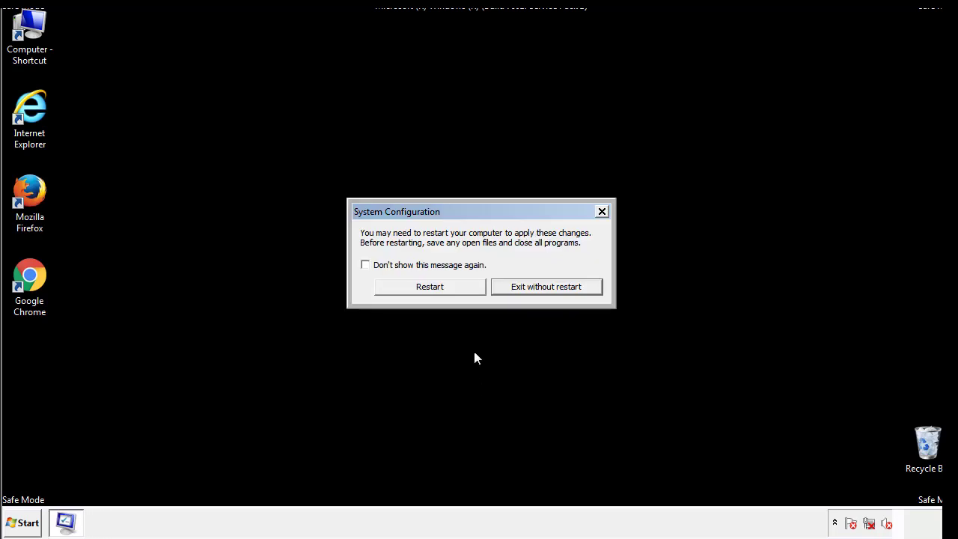
left_click(443, 290)
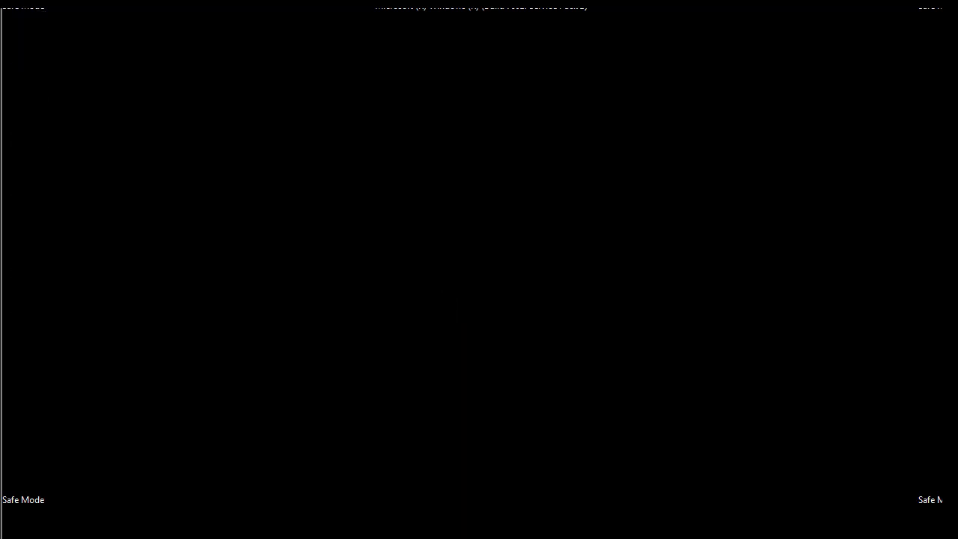